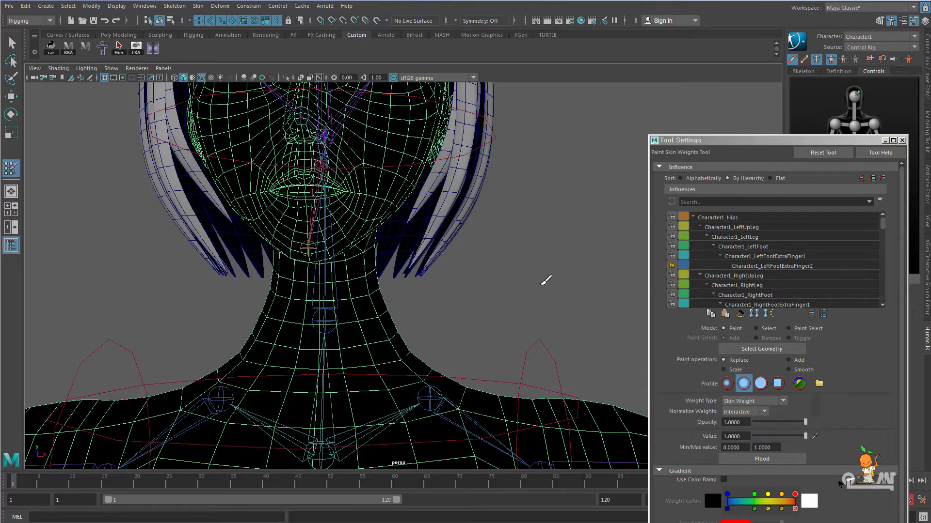
Display joint1's skin weight influence on the lower face and inspect it
{"action": "middle_click_drag", "start_coordinate": [545, 281], "coordinate": [559, 322], "text": "alt"}
{"action": "left_click_drag", "start_coordinate": [883, 226], "coordinate": [884, 270]}
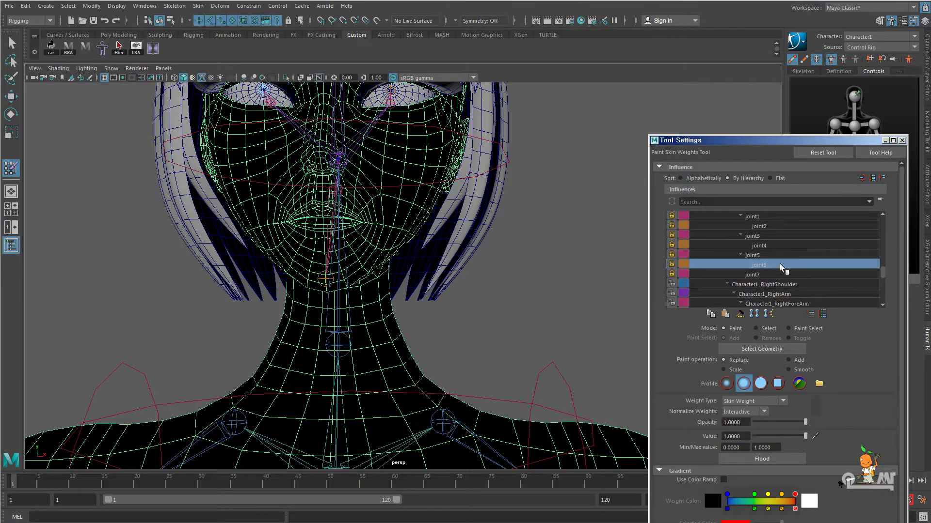
{"action": "left_click", "coordinate": [767, 217]}
{"action": "mouse_move", "coordinate": [525, 252]}
{"action": "left_mouse_down", "text": "alt"}
{"action": "mouse_move", "coordinate": [582, 418]}
{"action": "mouse_move", "coordinate": [526, 245]}
{"action": "mouse_move", "coordinate": [540, 226]}
{"action": "mouse_move", "coordinate": [546, 324]}
{"action": "mouse_move", "coordinate": [497, 311]}
{"action": "mouse_move", "coordinate": [594, 311]}
{"action": "mouse_move", "coordinate": [442, 318]}
{"action": "left_mouse_up", "text": "alt"}
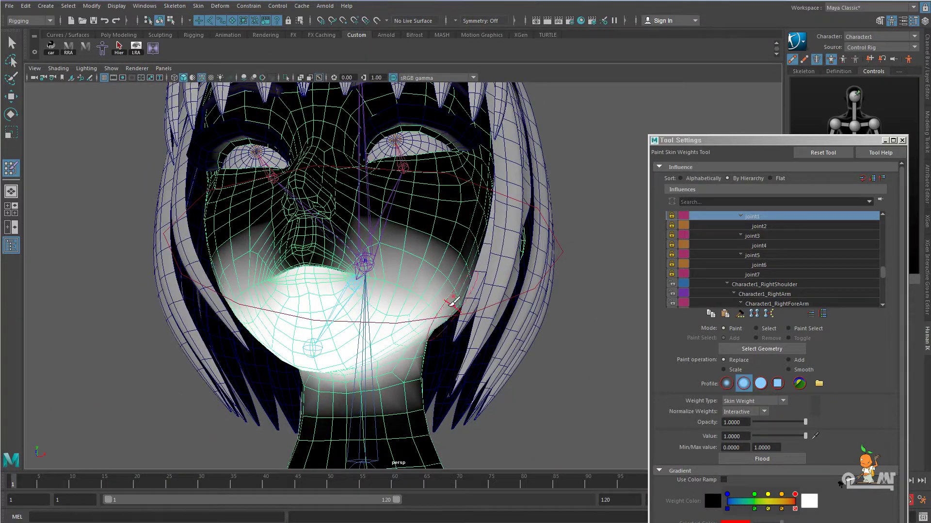
Unlock joint2, flood its skin weights with a value of 0, and lock it again
{"action": "left_click", "coordinate": [770, 226]}
{"action": "mouse_move", "coordinate": [465, 234]}
{"action": "left_mouse_down", "text": "alt"}
{"action": "mouse_move", "coordinate": [433, 259]}
{"action": "mouse_move", "coordinate": [484, 255]}
{"action": "mouse_move", "coordinate": [405, 253]}
{"action": "left_mouse_up", "text": "alt"}
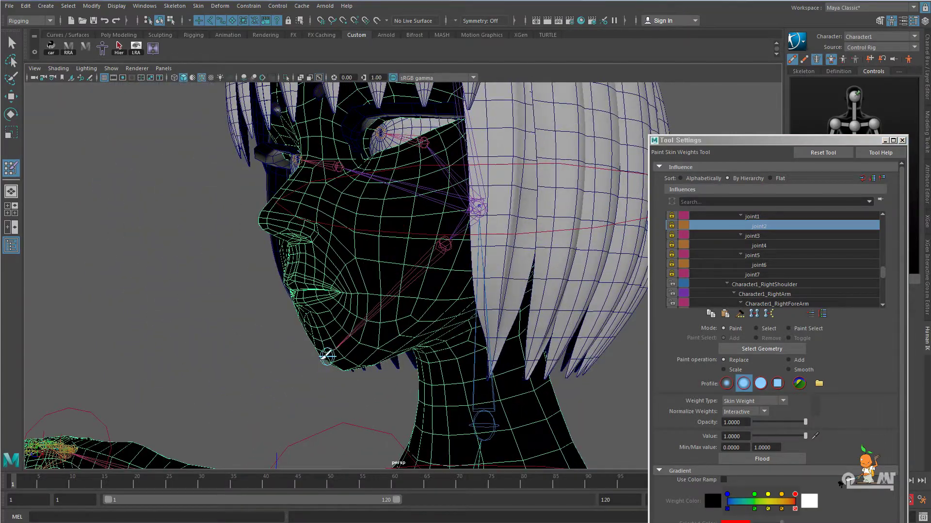
{"action": "mouse_move", "coordinate": [344, 334]}
{"action": "left_mouse_down", "text": "alt"}
{"action": "mouse_move", "coordinate": [417, 314]}
{"action": "mouse_move", "coordinate": [486, 322]}
{"action": "mouse_move", "coordinate": [364, 314]}
{"action": "left_mouse_up", "text": "alt"}
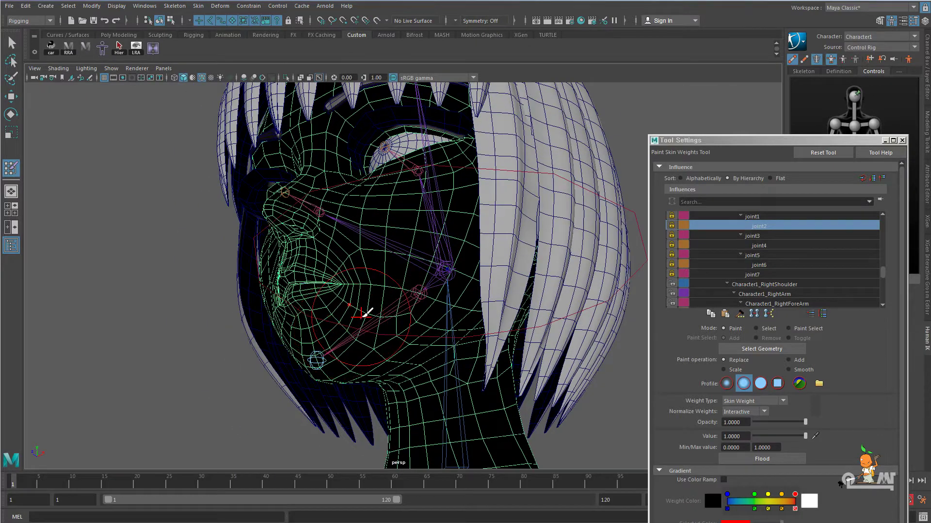
{"action": "left_click", "coordinate": [676, 225]}
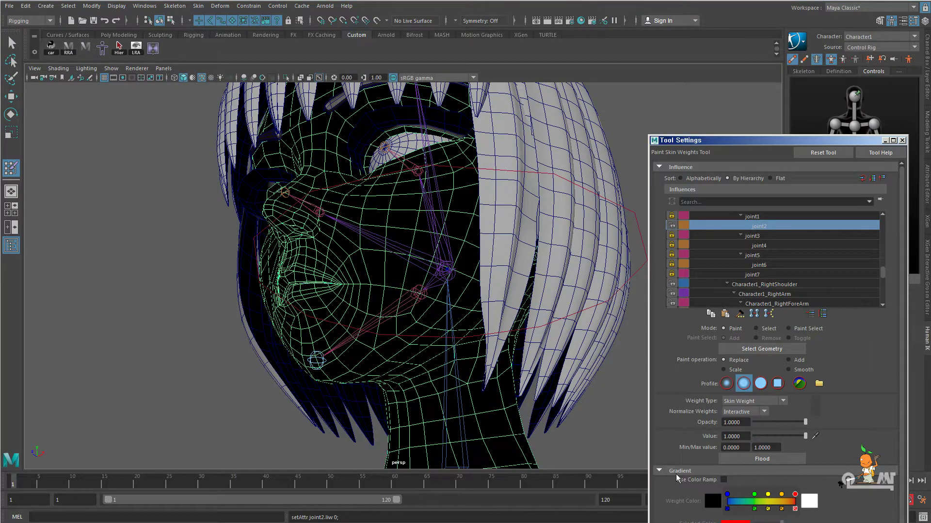
{"action": "left_click_drag", "start_coordinate": [804, 437], "coordinate": [743, 432]}
{"action": "left_click", "coordinate": [759, 463]}
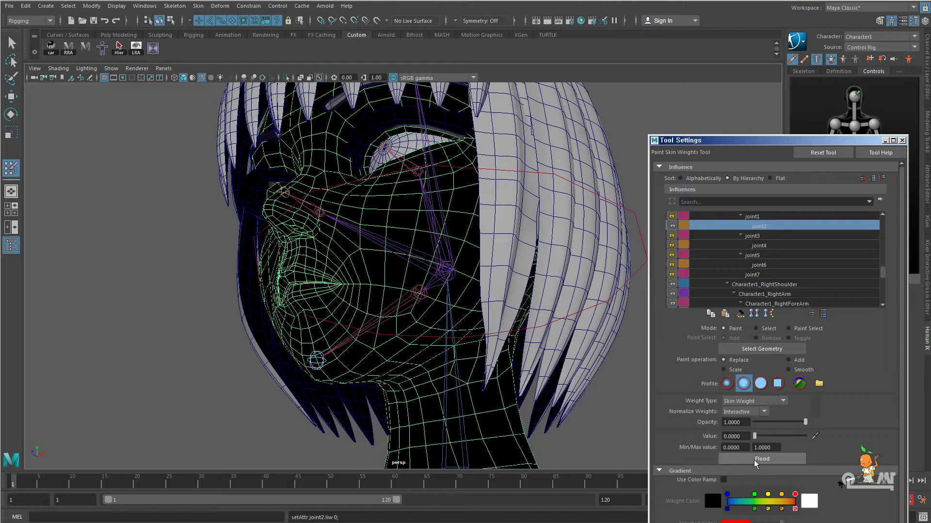
{"action": "left_click", "coordinate": [672, 225]}
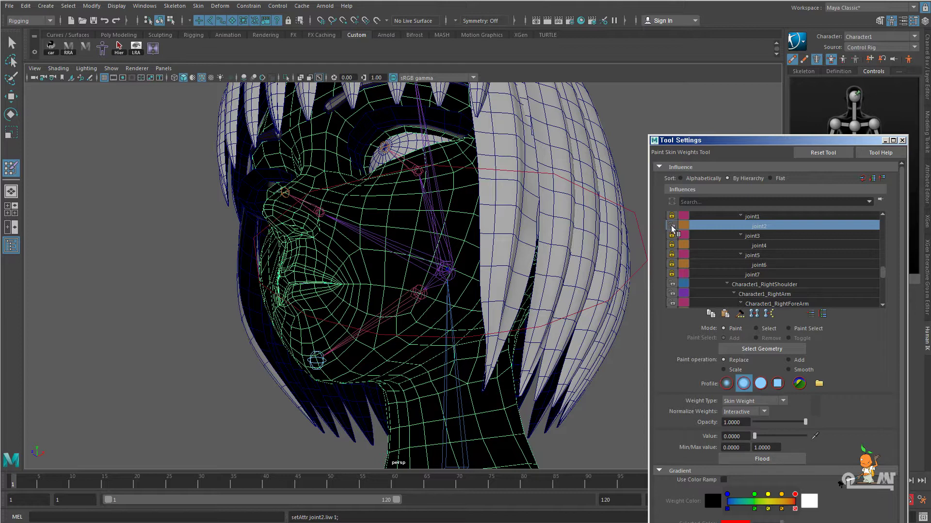
Display joint3's weights around the nose and check the Smooth Skins data in the Component Editor
{"action": "left_click", "coordinate": [731, 236]}
{"action": "mouse_move", "coordinate": [588, 245]}
{"action": "left_mouse_down", "text": "alt"}
{"action": "mouse_move", "coordinate": [507, 278]}
{"action": "mouse_move", "coordinate": [388, 243]}
{"action": "left_mouse_up", "text": "alt"}
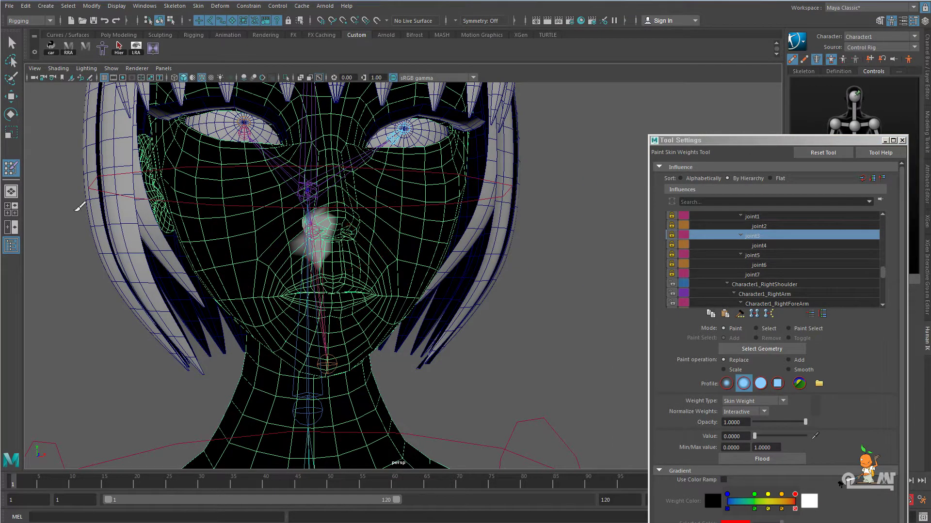
{"action": "left_click_drag", "start_coordinate": [0, 150], "coordinate": [476, 192]}
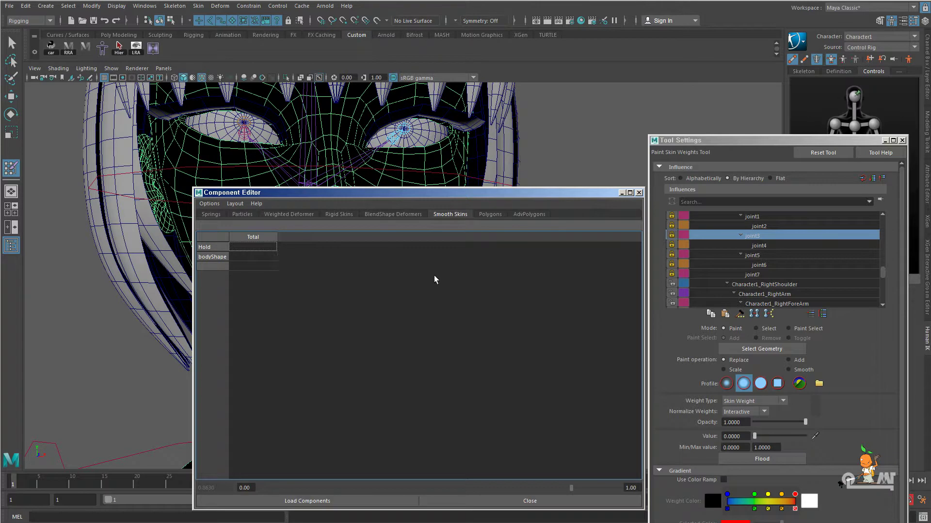
{"action": "left_click_drag", "start_coordinate": [478, 201], "coordinate": [493, 218]}
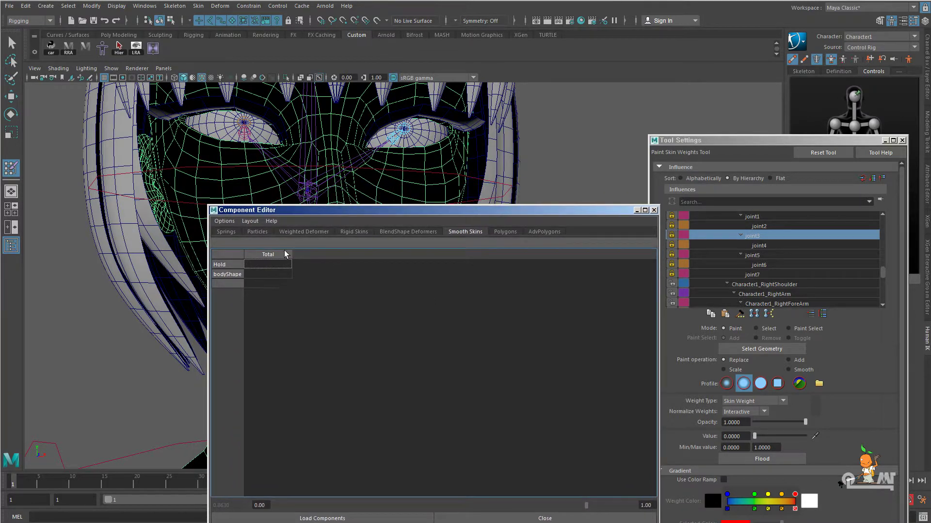
{"action": "left_click_drag", "start_coordinate": [393, 211], "coordinate": [323, 248]}
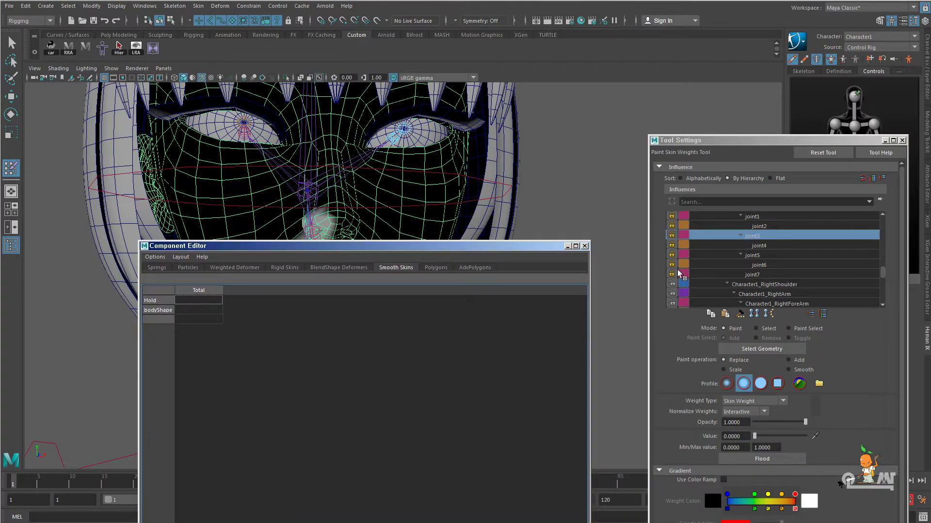
{"action": "mouse_move", "coordinate": [439, 250]}
{"action": "left_mouse_down"}
{"action": "mouse_move", "coordinate": [464, 321]}
{"action": "mouse_move", "coordinate": [472, 307]}
{"action": "left_mouse_up"}
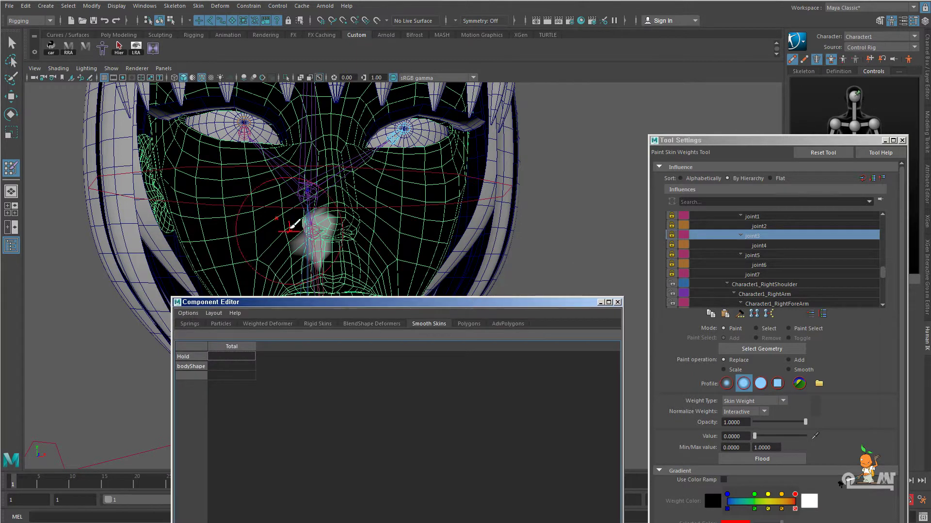
{"action": "mouse_move", "coordinate": [365, 305]}
{"action": "left_mouse_down"}
{"action": "mouse_move", "coordinate": [343, 260]}
{"action": "mouse_move", "coordinate": [580, 170]}
{"action": "mouse_move", "coordinate": [575, 182]}
{"action": "left_mouse_up"}
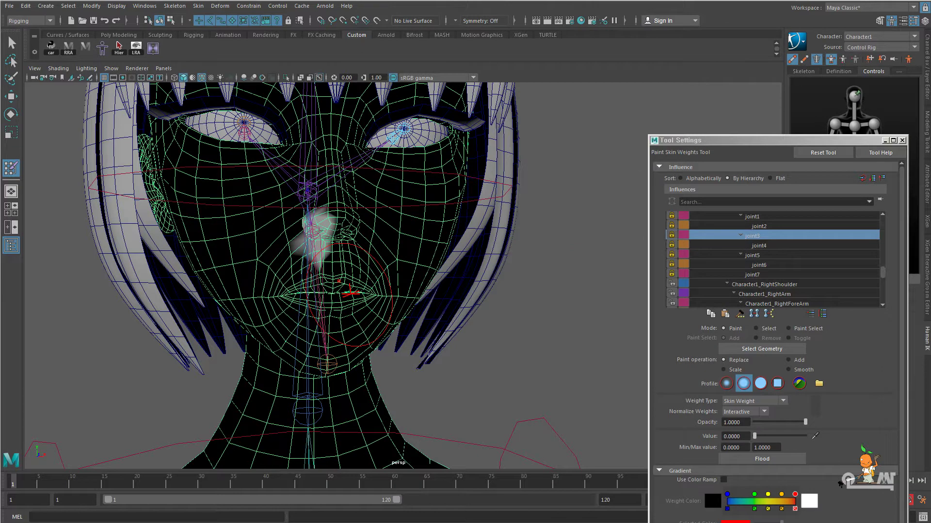
Flood joint3's skin weights with 0, unlocking the joint for the fill and locking it again
{"action": "left_click", "coordinate": [770, 460]}
{"action": "left_click_drag", "start_coordinate": [496, 350], "coordinate": [484, 345], "text": "alt"}
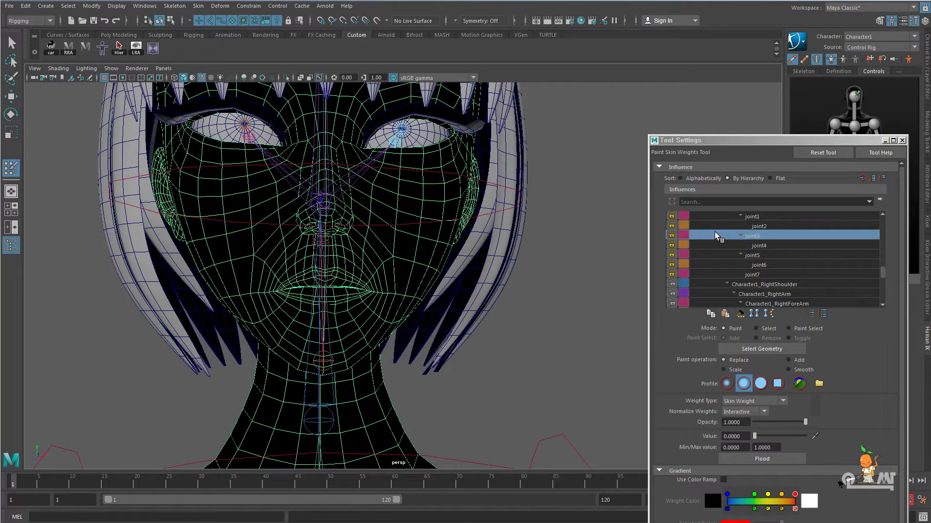
{"action": "left_click", "coordinate": [673, 236]}
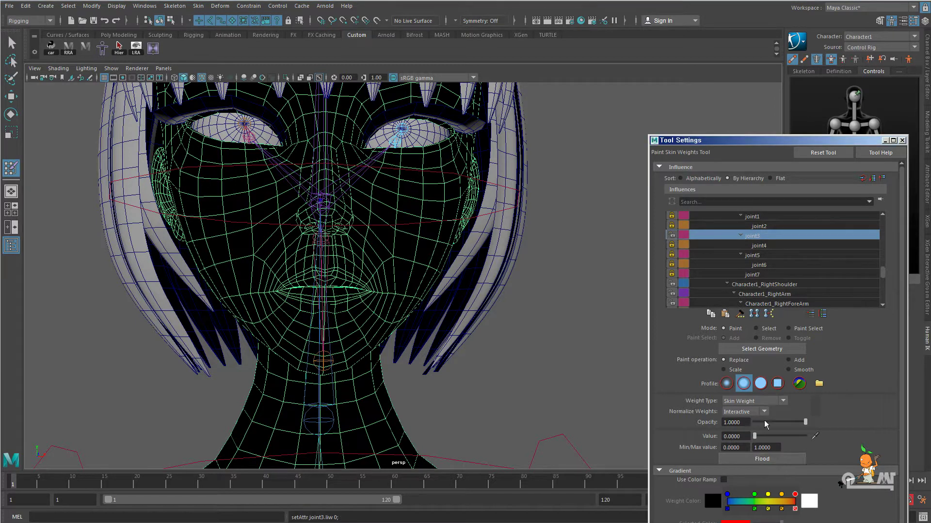
{"action": "left_click_drag", "start_coordinate": [759, 227], "coordinate": [756, 237]}
{"action": "left_click", "coordinate": [755, 236]}
{"action": "left_click", "coordinate": [748, 459]}
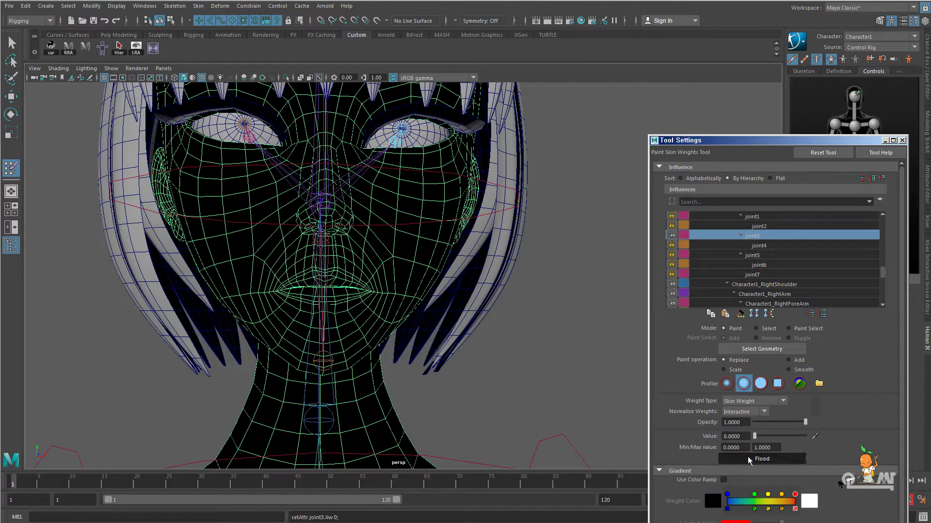
{"action": "left_click", "coordinate": [671, 235]}
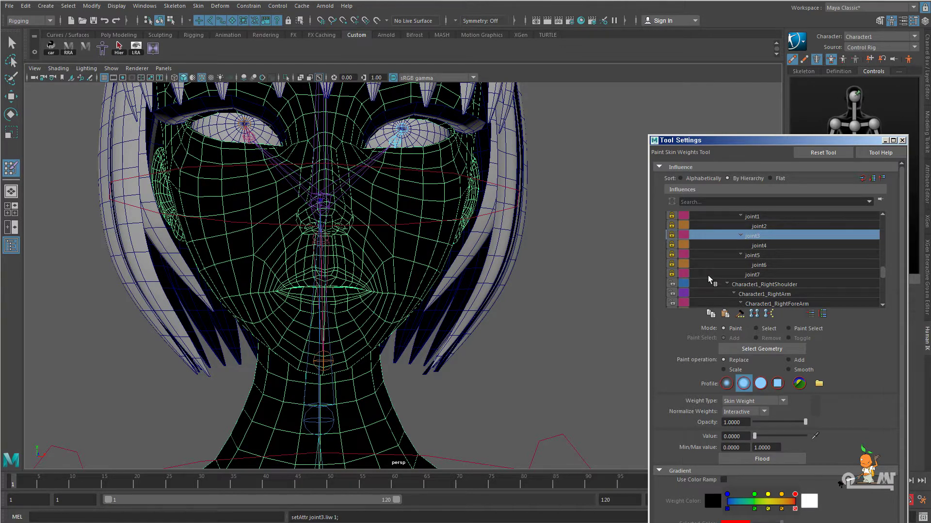
Inspect the skin weights of joint4 and joint5, and check the Smooth Skins data in the Component Editor
{"action": "left_click", "coordinate": [770, 246]}
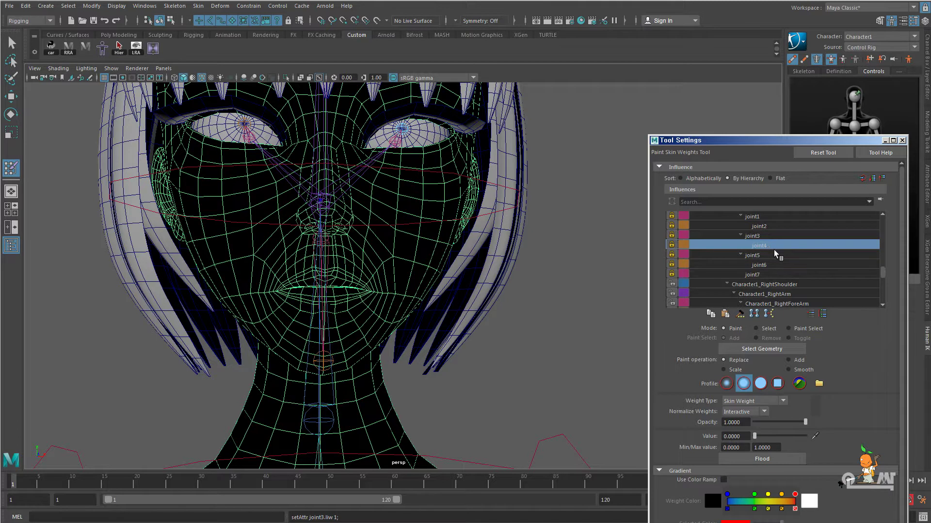
{"action": "left_click", "coordinate": [761, 257]}
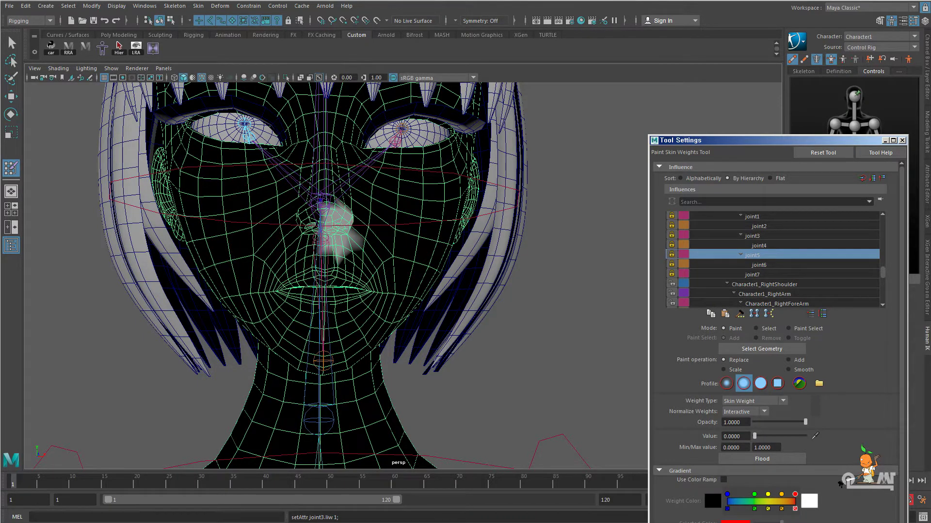
{"action": "left_click_drag", "start_coordinate": [0, 227], "coordinate": [446, 200]}
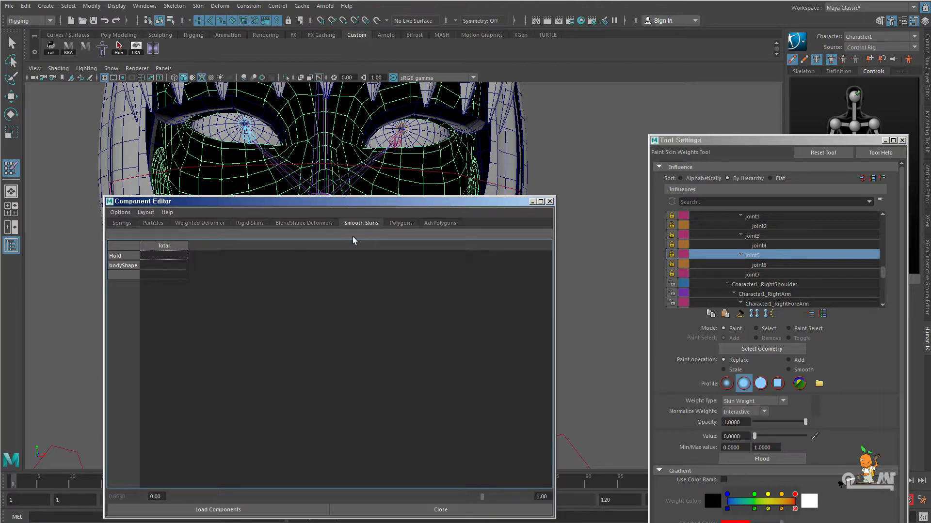
{"action": "left_click_drag", "start_coordinate": [426, 203], "coordinate": [9, 193]}
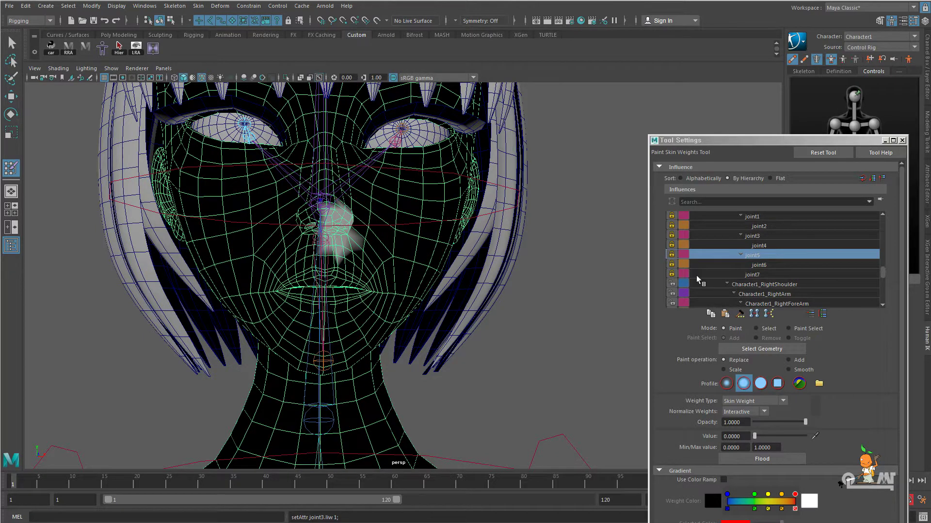
Flood joint5's skin weights with 0 and leave the joint locked
{"action": "left_click", "coordinate": [672, 255]}
{"action": "left_click", "coordinate": [672, 255]}
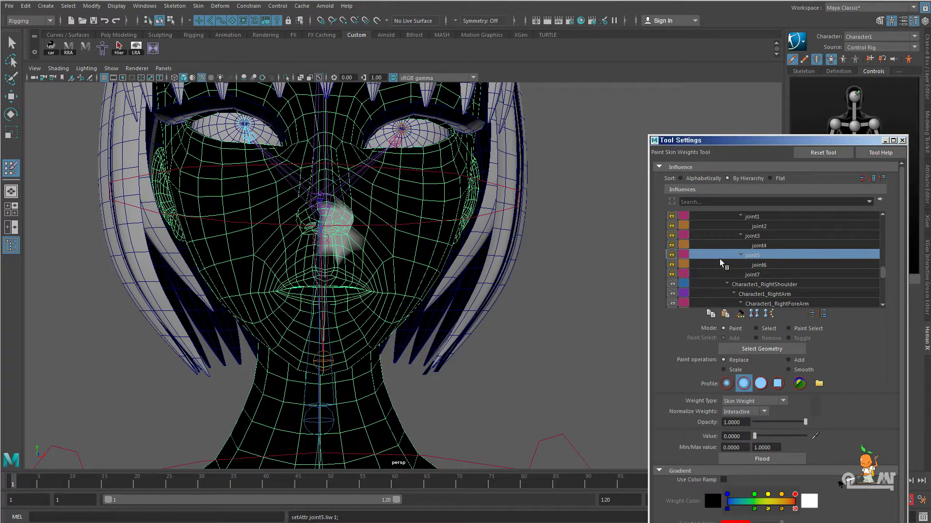
{"action": "left_click", "coordinate": [761, 458]}
{"action": "left_click", "coordinate": [673, 254]}
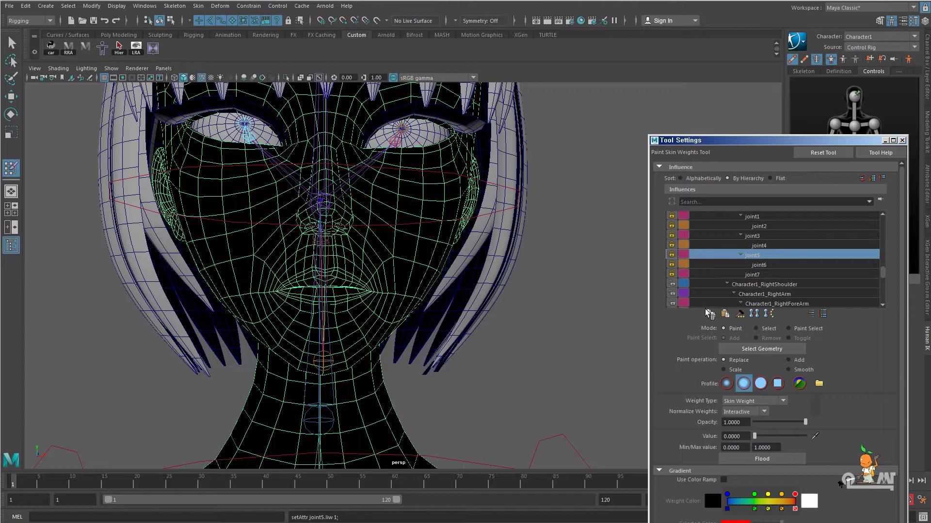
Display joint6's weights and examine the face mesh from several angles for leftover influence
{"action": "left_click", "coordinate": [764, 267]}
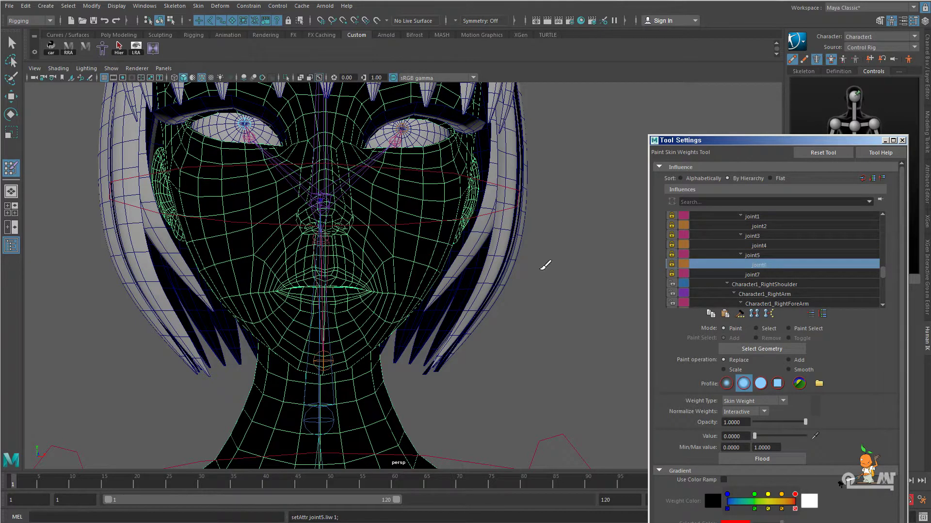
{"action": "left_click_drag", "start_coordinate": [401, 260], "coordinate": [370, 254], "text": "alt"}
{"action": "right_click_drag", "start_coordinate": [370, 253], "coordinate": [472, 282], "text": "alt"}
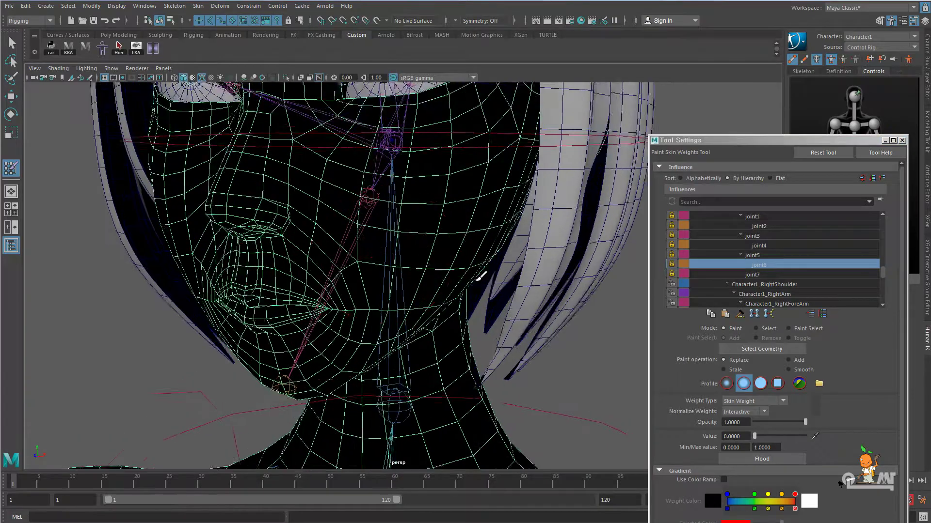
{"action": "middle_click_drag", "start_coordinate": [473, 282], "coordinate": [512, 370], "text": "alt"}
{"action": "left_click_drag", "start_coordinate": [429, 291], "coordinate": [416, 266], "text": "alt"}
{"action": "middle_click_drag", "start_coordinate": [415, 268], "coordinate": [409, 320], "text": "alt"}
{"action": "left_click_drag", "start_coordinate": [409, 320], "coordinate": [399, 268], "text": "alt"}
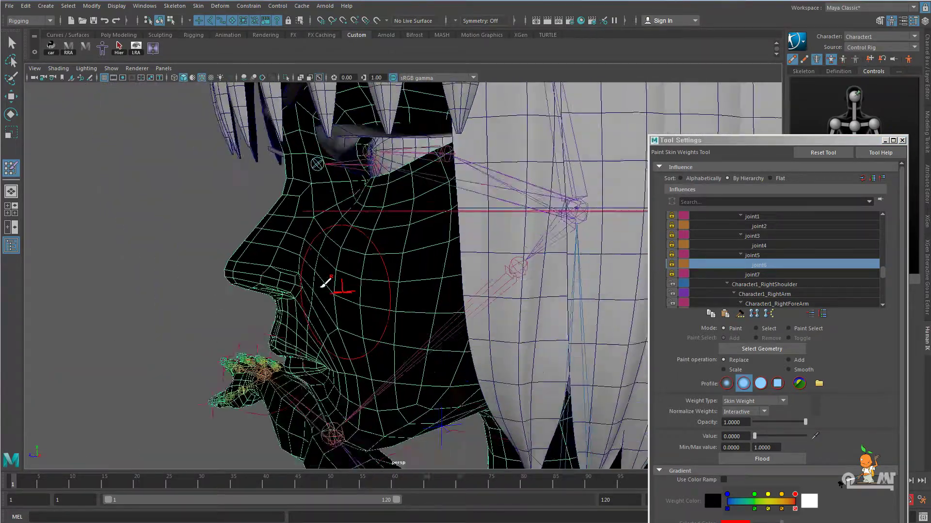
{"action": "right_click_drag", "start_coordinate": [399, 268], "coordinate": [408, 275], "text": "alt"}
{"action": "middle_click_drag", "start_coordinate": [354, 276], "coordinate": [371, 302], "text": "alt"}
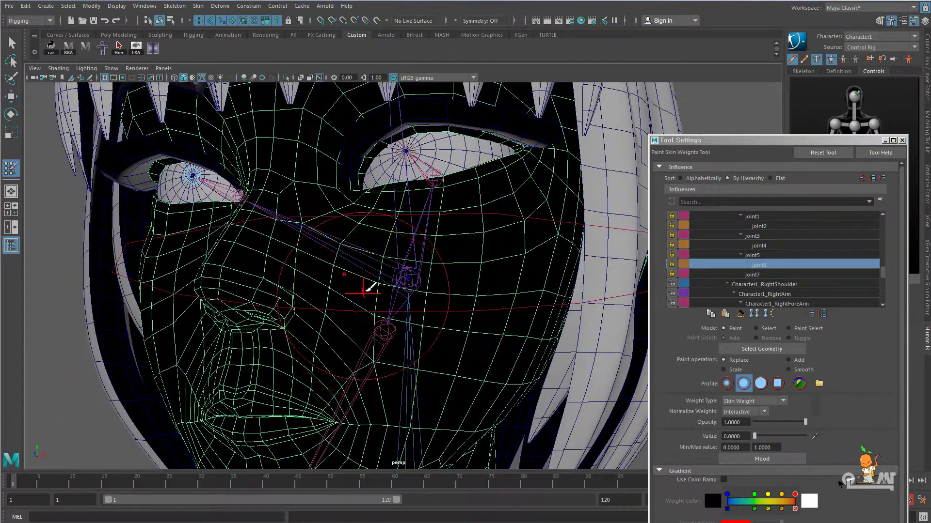
{"action": "left_click_drag", "start_coordinate": [370, 302], "coordinate": [446, 287], "text": "alt"}
{"action": "middle_click_drag", "start_coordinate": [424, 274], "coordinate": [462, 335], "text": "alt"}
{"action": "mouse_move", "coordinate": [451, 329]}
{"action": "left_mouse_down", "text": "alt"}
{"action": "mouse_move", "coordinate": [461, 314]}
{"action": "mouse_move", "coordinate": [472, 318]}
{"action": "left_mouse_up", "text": "alt"}
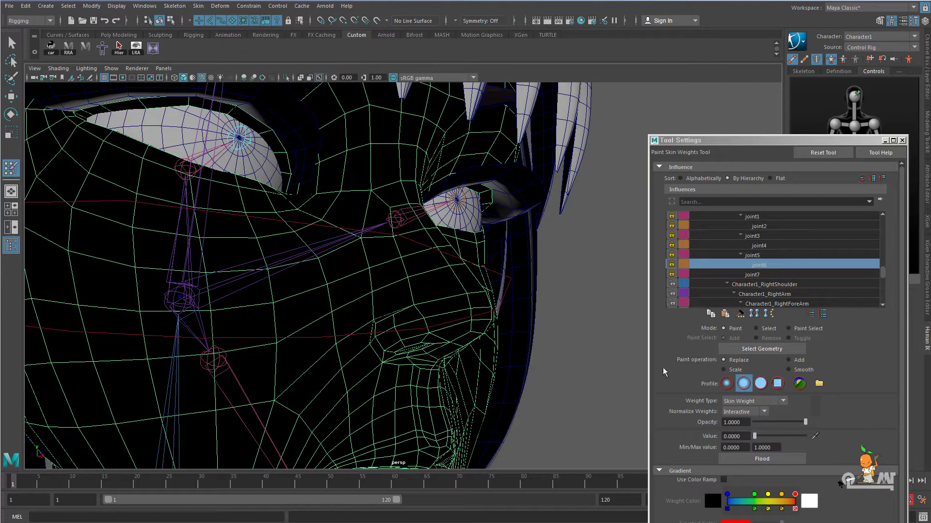
{"action": "left_click", "coordinate": [671, 264]}
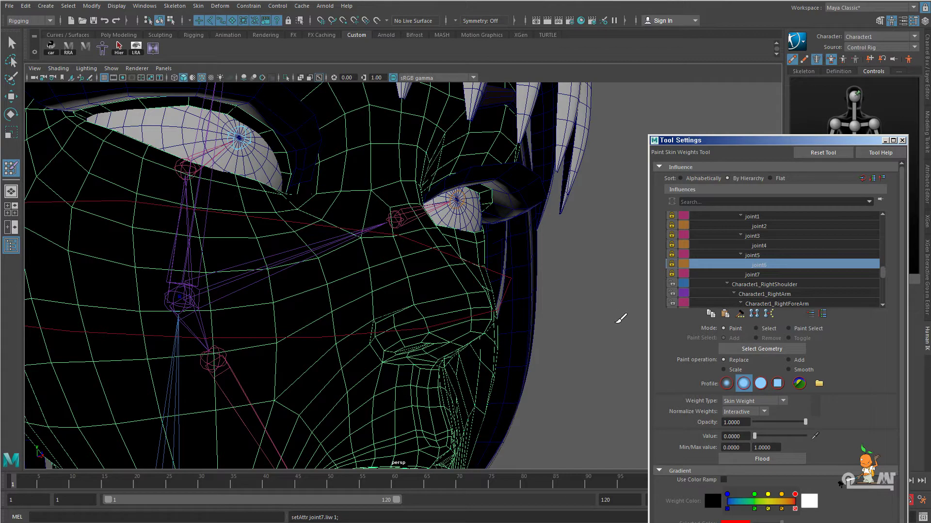
Leave weight painting and switch the body mesh to vertex selection with the Select tool
{"action": "right_click_drag", "start_coordinate": [451, 345], "coordinate": [392, 337], "text": "alt"}
{"action": "left_click_drag", "start_coordinate": [393, 337], "coordinate": [383, 332], "text": "alt"}
{"action": "right_click_drag", "start_coordinate": [383, 333], "coordinate": [465, 360], "text": "alt"}
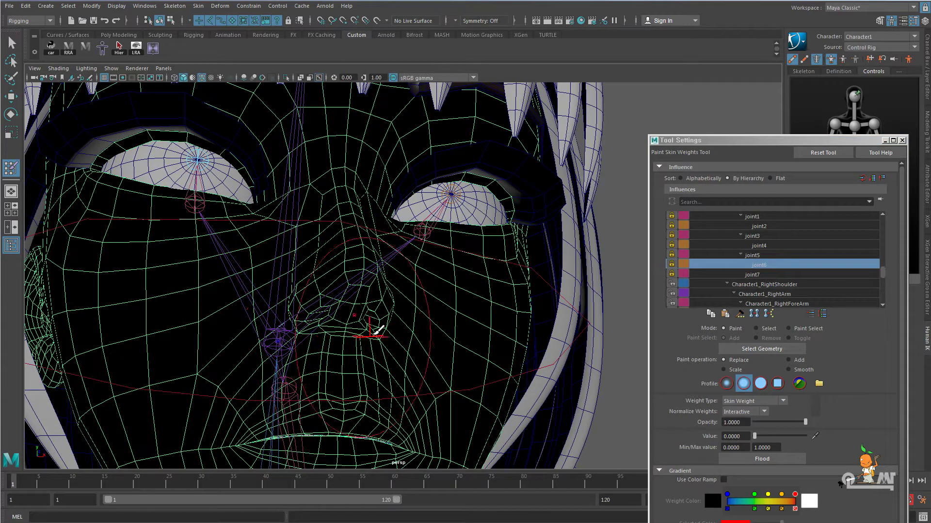
{"action": "key", "text": "F8"}
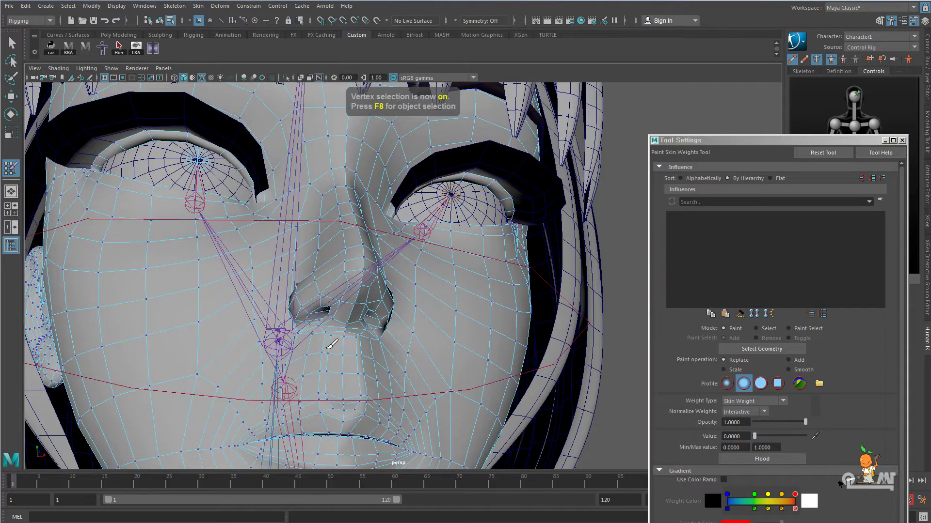
{"action": "left_click", "coordinate": [12, 44]}
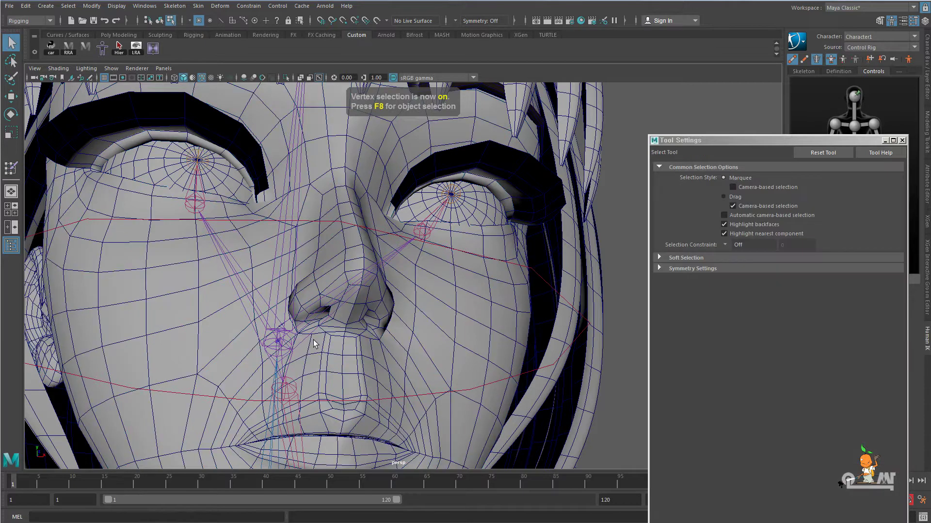
{"action": "left_click", "coordinate": [76, 252]}
{"action": "left_click", "coordinate": [228, 338]}
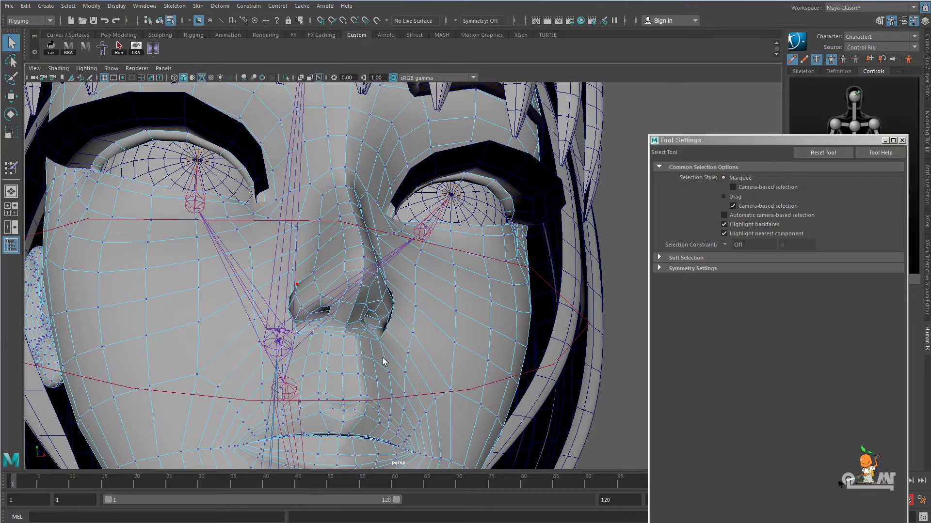
Select the vertices around the nose and open their smooth skin weights in the Component Editor
{"action": "mouse_move", "coordinate": [366, 359]}
{"action": "left_mouse_down", "text": "alt"}
{"action": "mouse_move", "coordinate": [307, 374]}
{"action": "mouse_move", "coordinate": [324, 364]}
{"action": "mouse_move", "coordinate": [412, 369]}
{"action": "mouse_move", "coordinate": [375, 369]}
{"action": "left_mouse_up", "text": "alt"}
{"action": "right_click_drag", "start_coordinate": [376, 369], "coordinate": [214, 304], "text": "alt"}
{"action": "mouse_move", "coordinate": [461, 349]}
{"action": "left_mouse_down", "text": "alt"}
{"action": "mouse_move", "coordinate": [383, 357]}
{"action": "mouse_move", "coordinate": [433, 359]}
{"action": "mouse_move", "coordinate": [456, 337]}
{"action": "left_mouse_up", "text": "alt"}
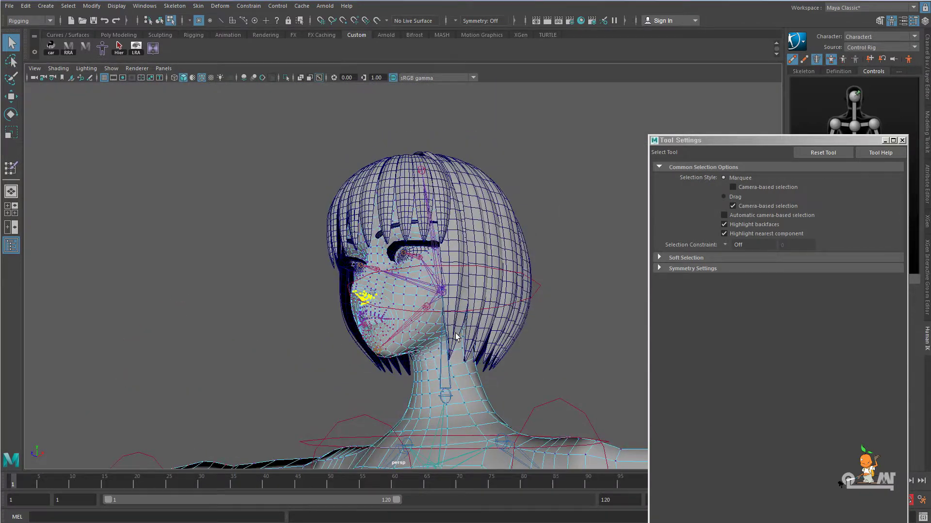
{"action": "left_click_drag", "start_coordinate": [398, 155], "coordinate": [589, 394]}
{"action": "left_click_drag", "start_coordinate": [470, 355], "coordinate": [528, 363], "text": "alt"}
{"action": "scroll", "coordinate": [527, 363], "scroll_direction": "up", "scroll_amount": 10}
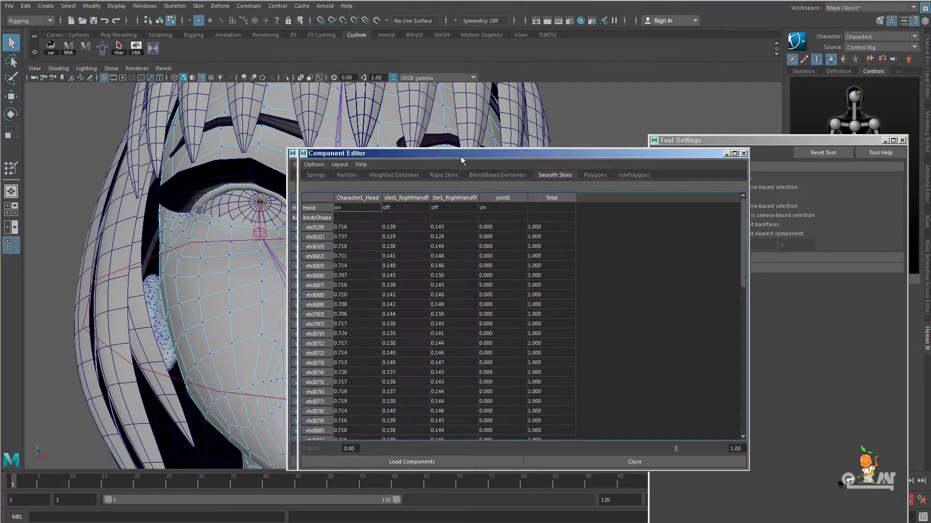
Widen the two right-hand joint columns in the Component Editor and examine the selected nose vertices from several angles
{"action": "left_click_drag", "start_coordinate": [461, 156], "coordinate": [690, 137]}
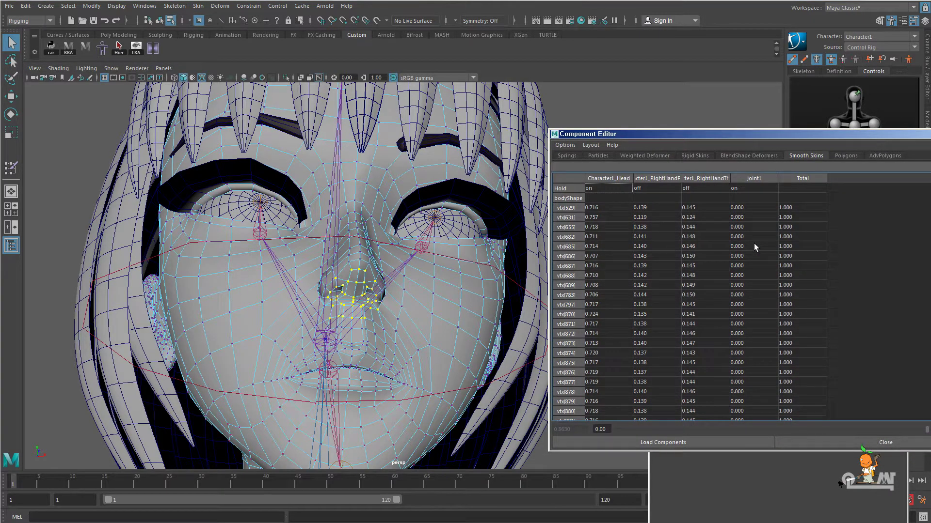
{"action": "left_click_drag", "start_coordinate": [682, 176], "coordinate": [742, 178]}
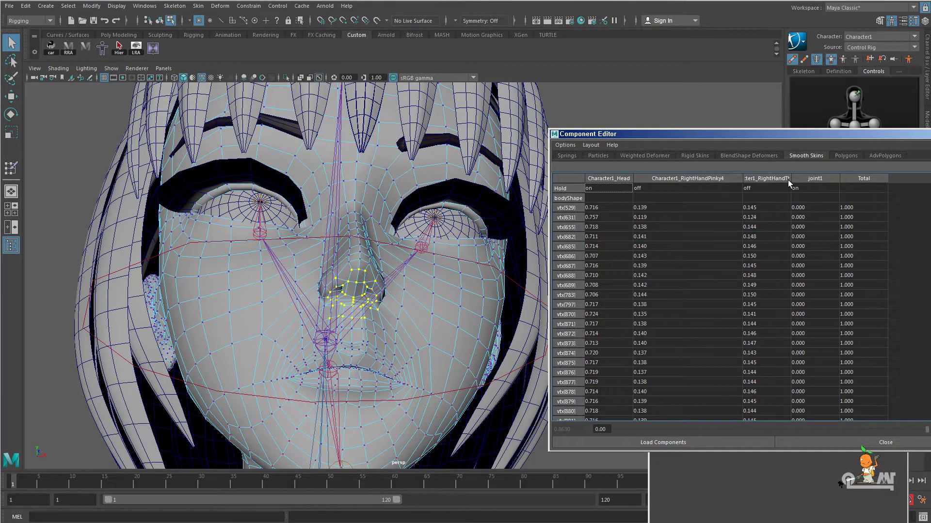
{"action": "left_click_drag", "start_coordinate": [792, 179], "coordinate": [854, 189]}
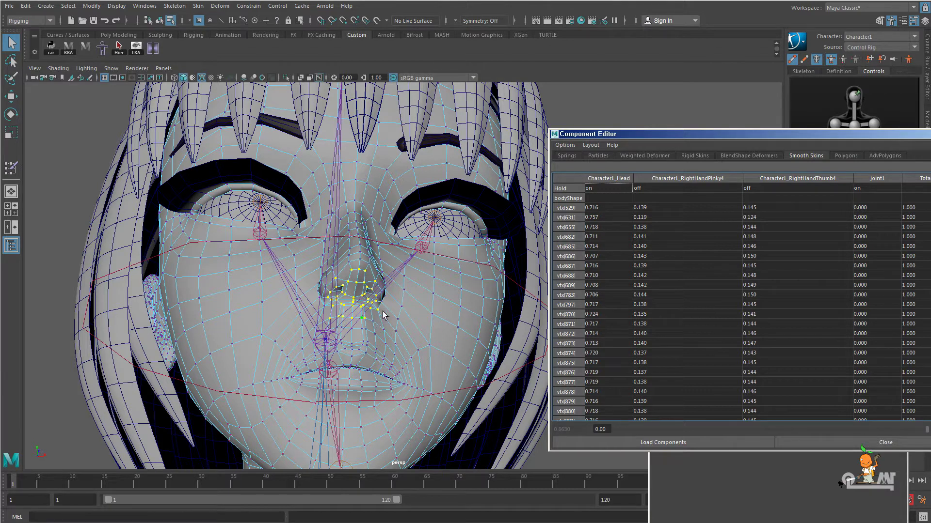
{"action": "scroll", "coordinate": [393, 303], "scroll_direction": "down", "scroll_amount": 3}
{"action": "left_click_drag", "start_coordinate": [409, 291], "coordinate": [397, 255], "text": "alt"}
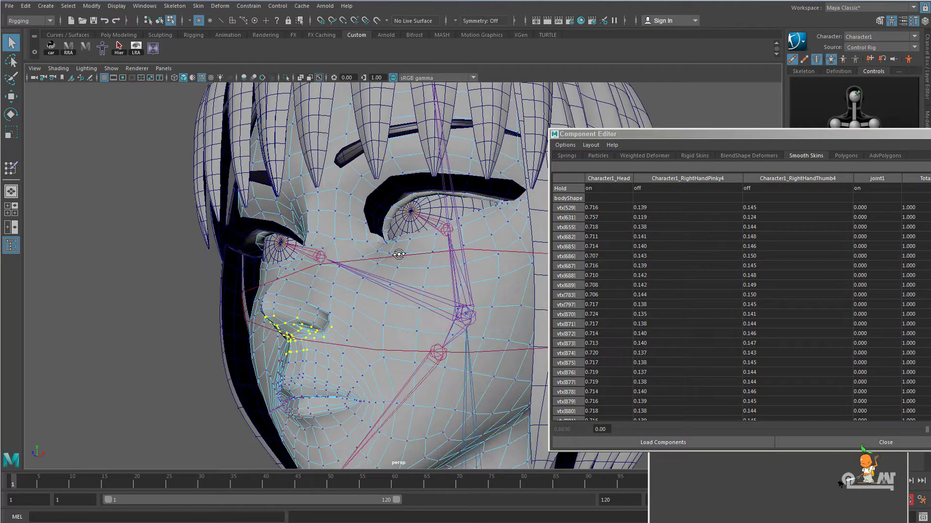
{"action": "left_click_drag", "start_coordinate": [449, 232], "coordinate": [312, 244], "text": "alt"}
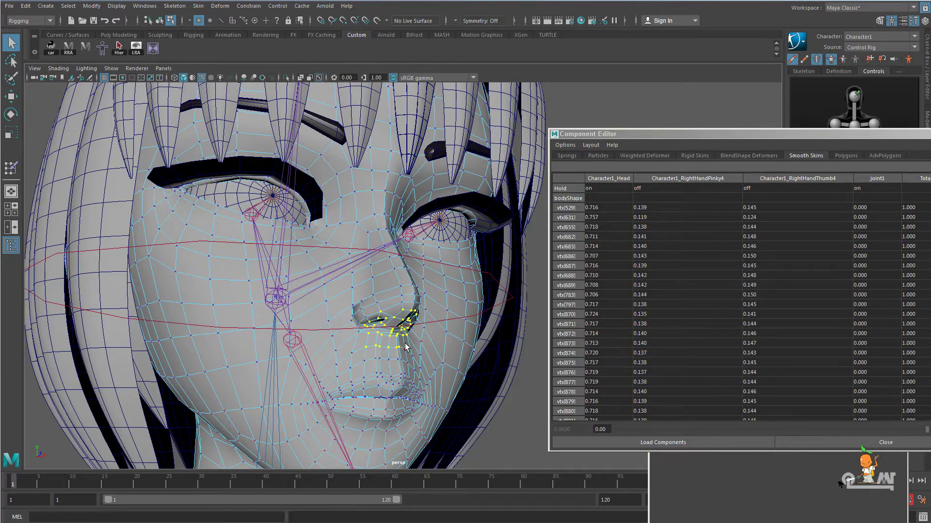
{"action": "left_click_drag", "start_coordinate": [412, 359], "coordinate": [290, 354], "text": "alt"}
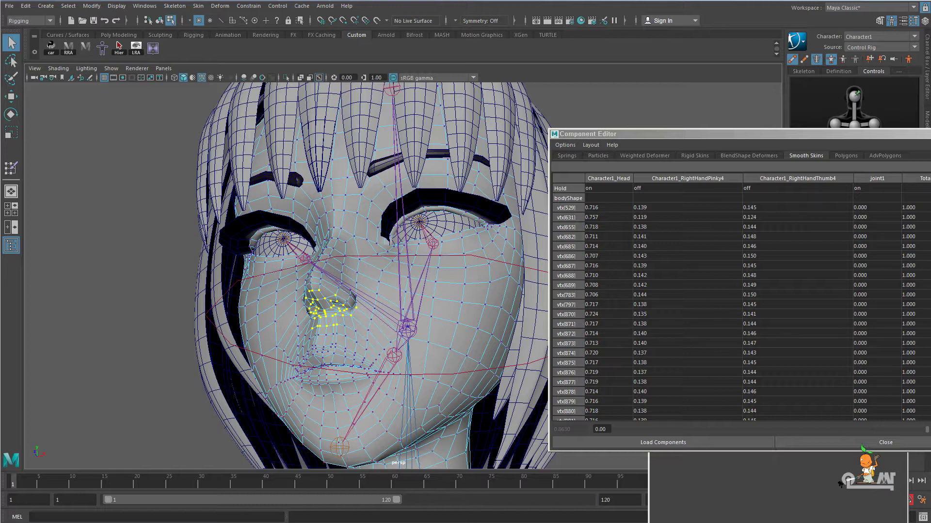
Clear the vertex selection, return to object selection and select the right shoulder effector
{"action": "scroll", "coordinate": [357, 333], "scroll_direction": "down", "scroll_amount": 5}
{"action": "left_click", "coordinate": [260, 301]}
{"action": "left_click_drag", "start_coordinate": [261, 301], "coordinate": [345, 357], "text": "alt"}
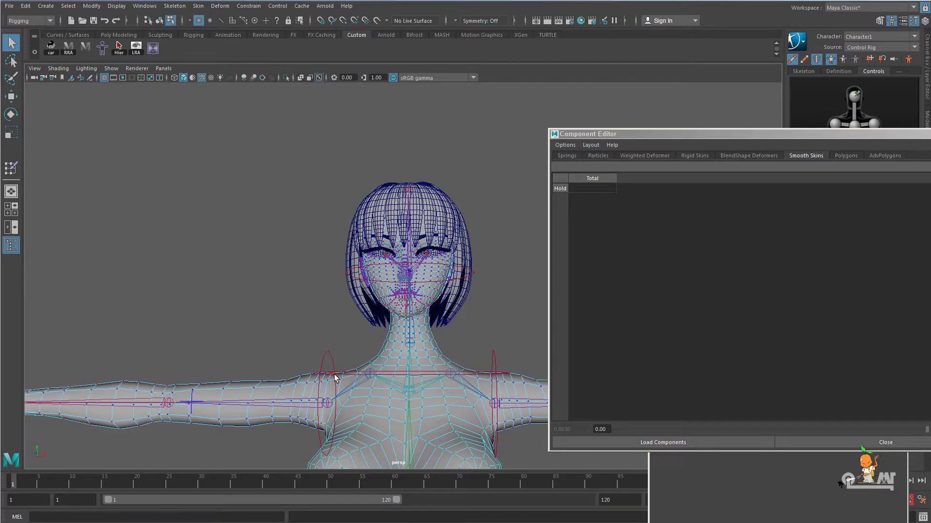
{"action": "key", "text": "F8"}
{"action": "left_click", "coordinate": [335, 361]}
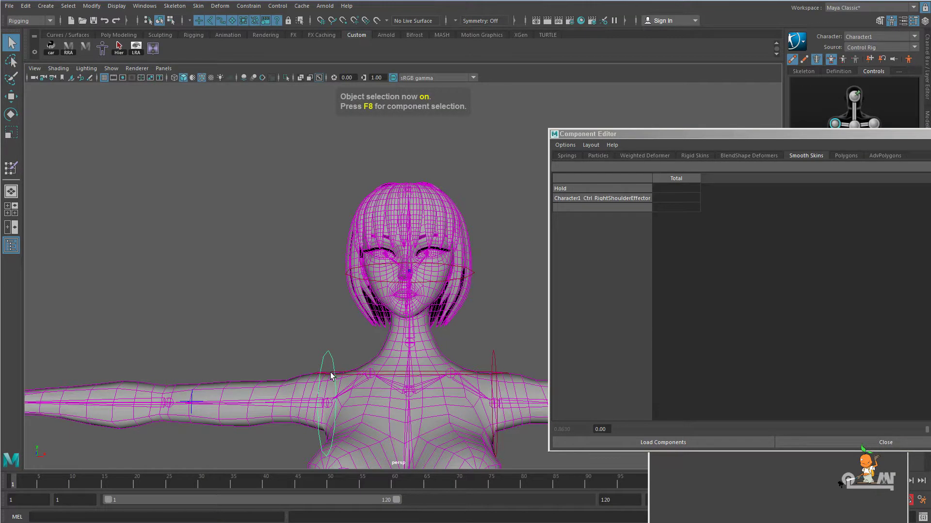
Try rotating the right shoulder effector and undo the rotation
{"action": "key", "text": "e"}
{"action": "left_click_drag", "start_coordinate": [343, 371], "coordinate": [409, 394]}
{"action": "key", "text": "ctrl+z"}
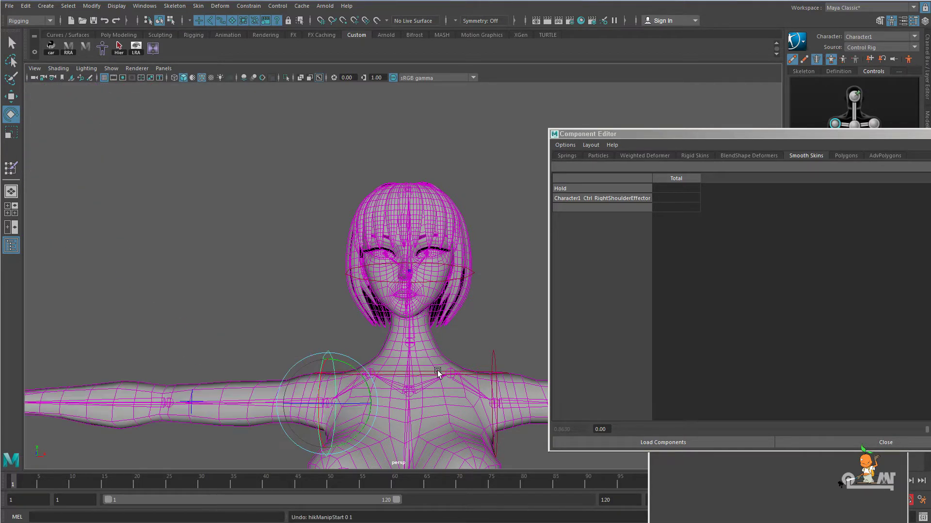
Close the Component Editor and move the right shoulder effector towards the neck to test how the face deforms
{"action": "left_click_drag", "start_coordinate": [765, 131], "coordinate": [15, 116]}
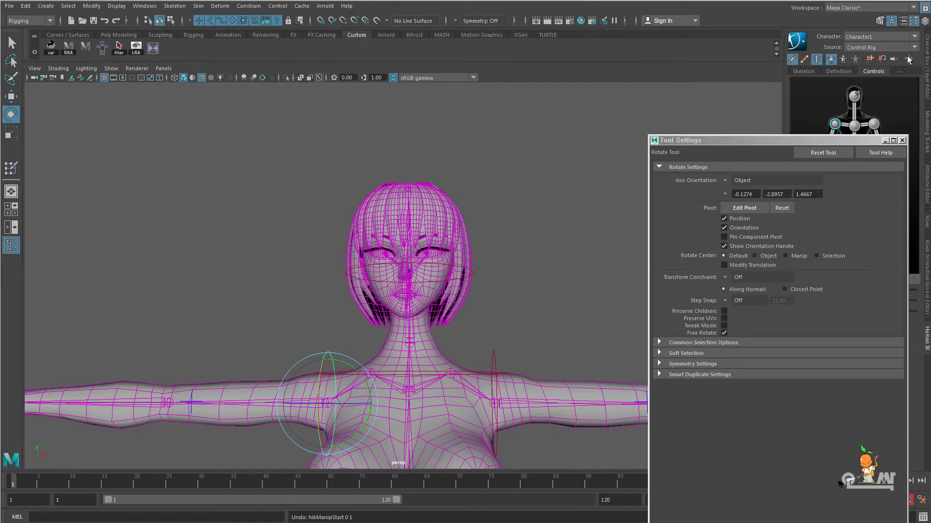
{"action": "left_click_drag", "start_coordinate": [526, 287], "coordinate": [504, 374], "text": "alt"}
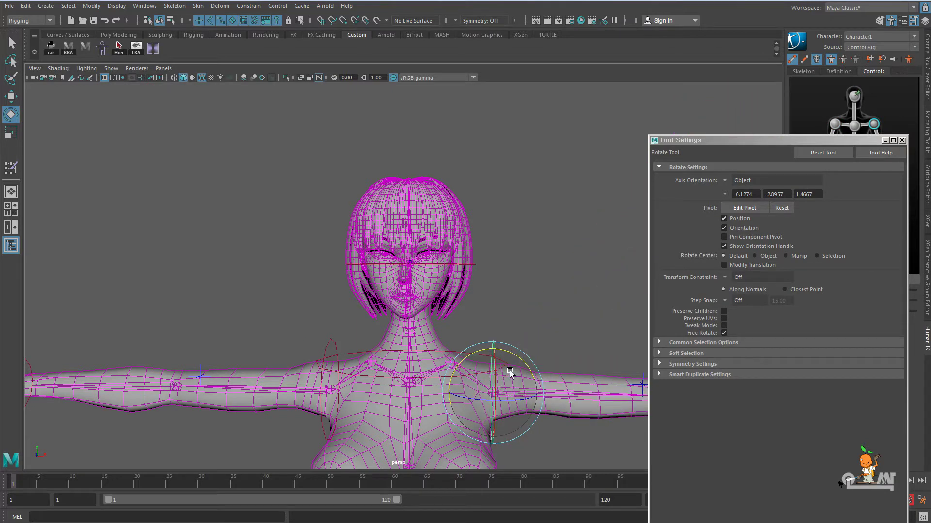
{"action": "left_click_drag", "start_coordinate": [300, 323], "coordinate": [499, 369]}
{"action": "key", "text": "w"}
{"action": "right_click_drag", "start_coordinate": [499, 369], "coordinate": [545, 237], "text": "alt"}
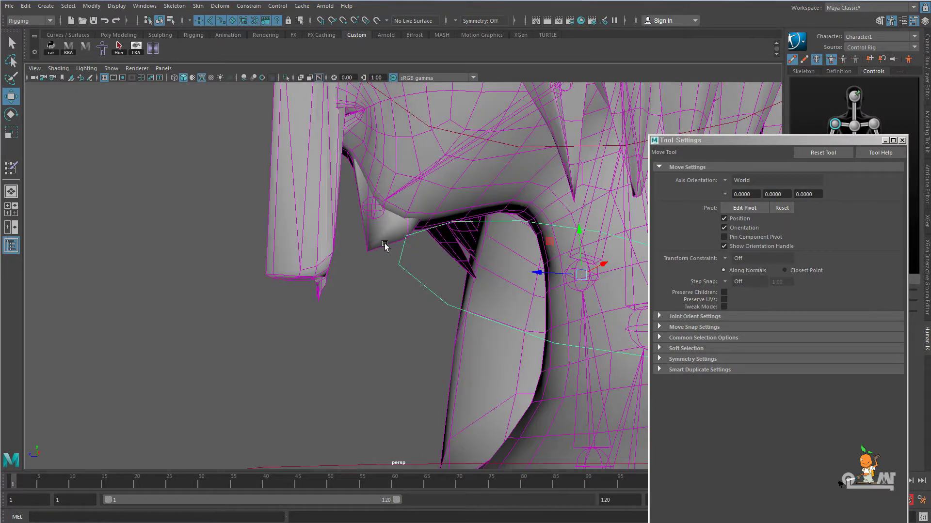
Examine the deformed nose and chin from several angles with the right shoulder effector displaced
{"action": "mouse_move", "coordinate": [477, 268]}
{"action": "left_mouse_down", "text": "alt"}
{"action": "mouse_move", "coordinate": [426, 276]}
{"action": "mouse_move", "coordinate": [469, 285]}
{"action": "left_mouse_up", "text": "alt"}
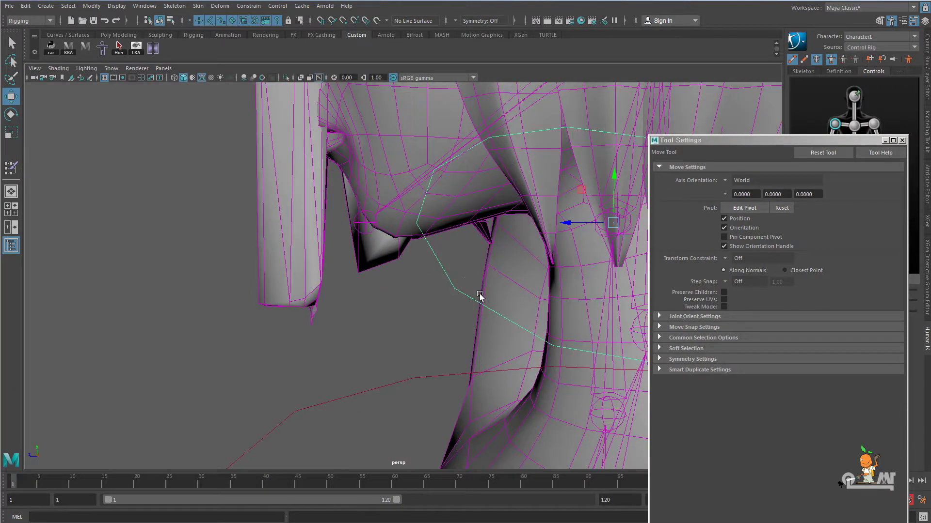
{"action": "left_click_drag", "start_coordinate": [347, 268], "coordinate": [210, 361], "text": "alt"}
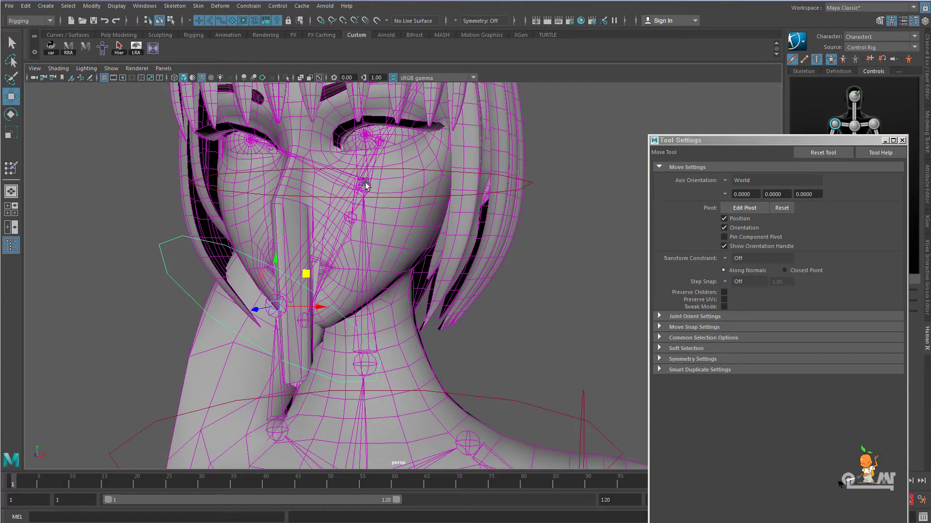
{"action": "left_click_drag", "start_coordinate": [374, 168], "coordinate": [322, 182], "text": "alt"}
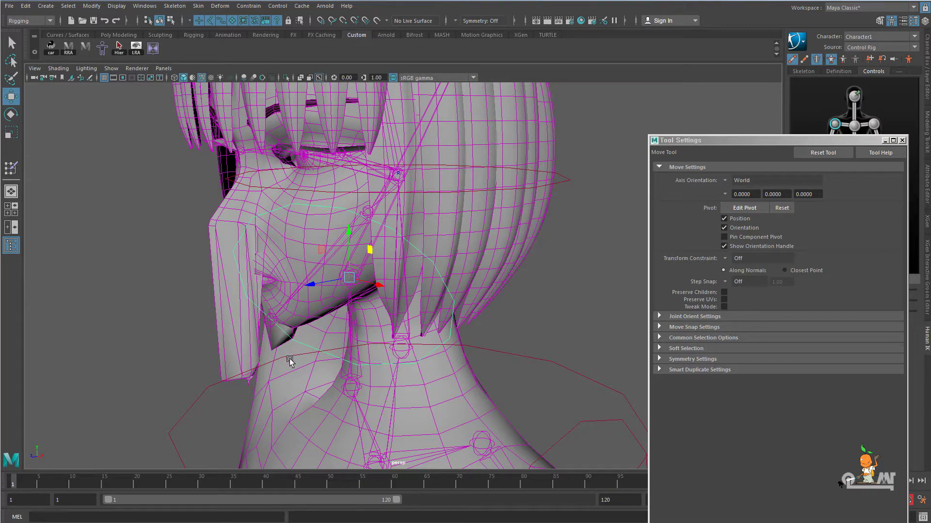
{"action": "scroll", "coordinate": [426, 369], "scroll_direction": "down", "scroll_amount": 5}
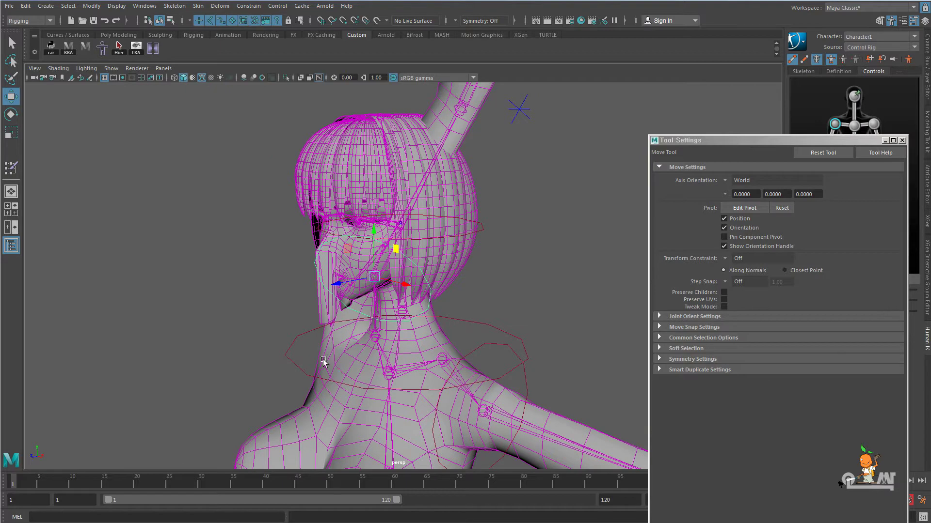
{"action": "left_click_drag", "start_coordinate": [326, 368], "coordinate": [339, 290], "text": "alt"}
{"action": "left_click_drag", "start_coordinate": [359, 349], "coordinate": [389, 335], "text": "alt"}
Inspect the raised right arm and hand in relation to the stretched nose
{"action": "middle_click_drag", "start_coordinate": [461, 278], "coordinate": [399, 395], "text": "alt"}
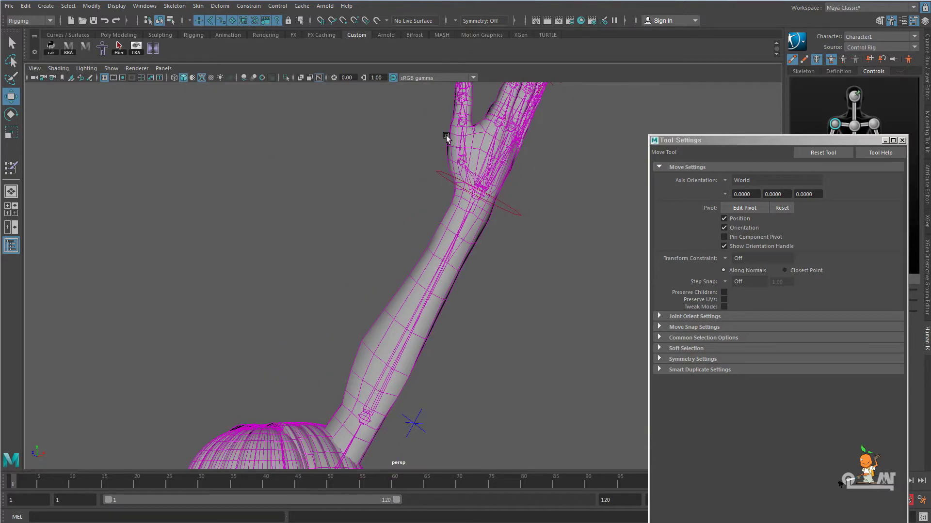
{"action": "middle_click_drag", "start_coordinate": [469, 158], "coordinate": [444, 265], "text": "alt"}
{"action": "right_click_drag", "start_coordinate": [479, 273], "coordinate": [247, 262], "text": "alt"}
{"action": "middle_click_drag", "start_coordinate": [278, 261], "coordinate": [285, 144], "text": "alt"}
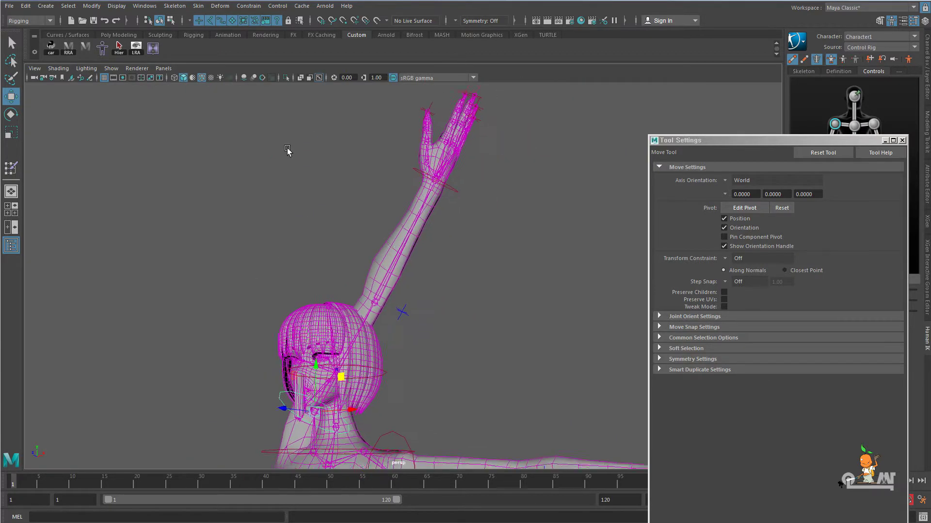
{"action": "left_click_drag", "start_coordinate": [289, 218], "coordinate": [273, 241], "text": "alt"}
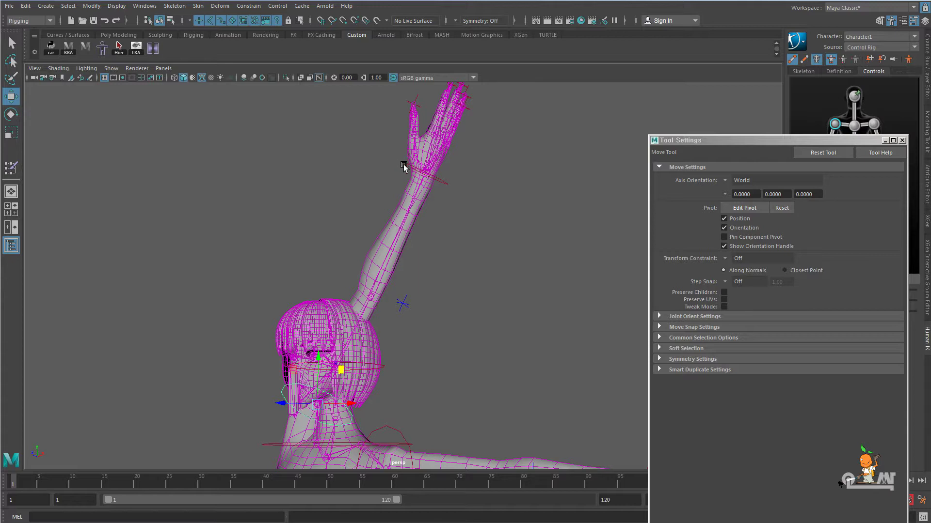
{"action": "mouse_move", "coordinate": [367, 215]}
{"action": "left_mouse_down", "text": "alt"}
{"action": "mouse_move", "coordinate": [358, 220]}
{"action": "mouse_move", "coordinate": [375, 215]}
{"action": "left_mouse_up", "text": "alt"}
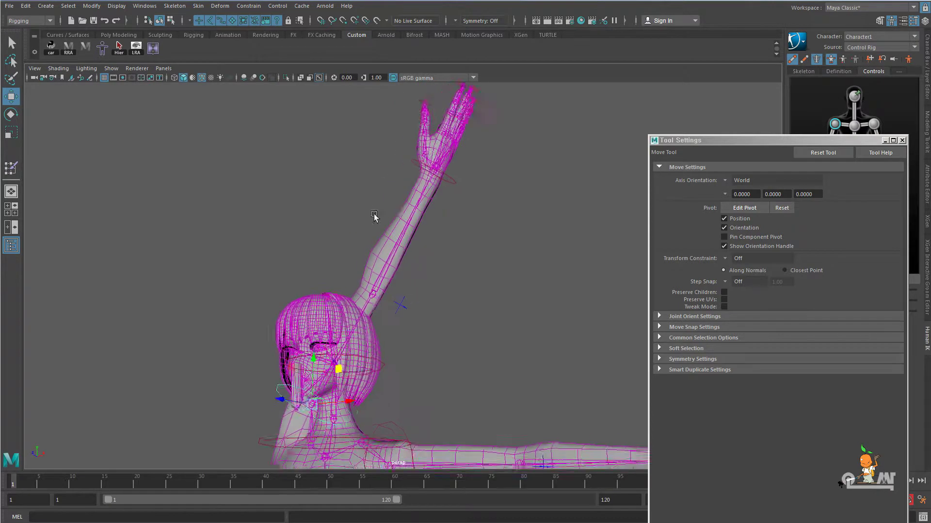
Inspect the head in side profile to judge how far the nose and chin are pulled out of shape
{"action": "middle_click_drag", "start_coordinate": [373, 184], "coordinate": [380, 148], "text": "alt"}
{"action": "right_click_drag", "start_coordinate": [411, 245], "coordinate": [595, 307], "text": "alt"}
{"action": "middle_click_drag", "start_coordinate": [485, 302], "coordinate": [555, 216], "text": "alt"}
{"action": "left_click_drag", "start_coordinate": [552, 218], "coordinate": [415, 295], "text": "alt"}
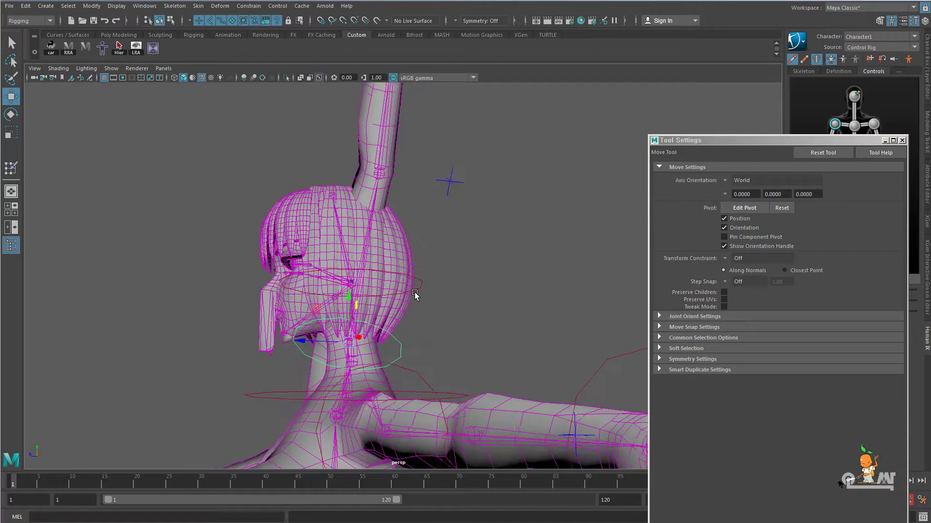
{"action": "middle_click_drag", "start_coordinate": [451, 299], "coordinate": [490, 300], "text": "alt"}
{"action": "left_click_drag", "start_coordinate": [490, 301], "coordinate": [434, 308], "text": "alt"}
{"action": "right_click_drag", "start_coordinate": [434, 307], "coordinate": [538, 319], "text": "alt"}
{"action": "left_click_drag", "start_coordinate": [537, 320], "coordinate": [498, 316], "text": "alt"}
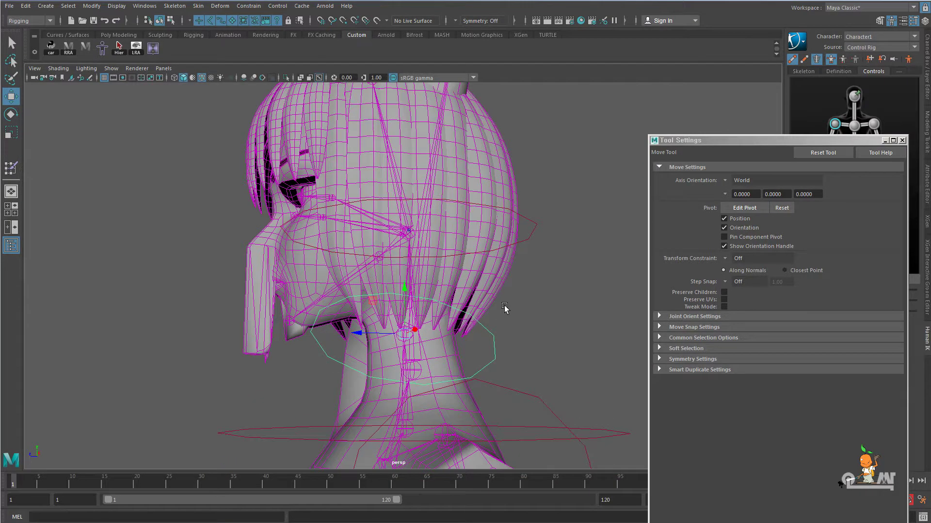
Switch to vertex selection, select the vertices at the end of the stretched nose and load their smooth skin weights in the Component Editor
{"action": "key", "text": "F9"}
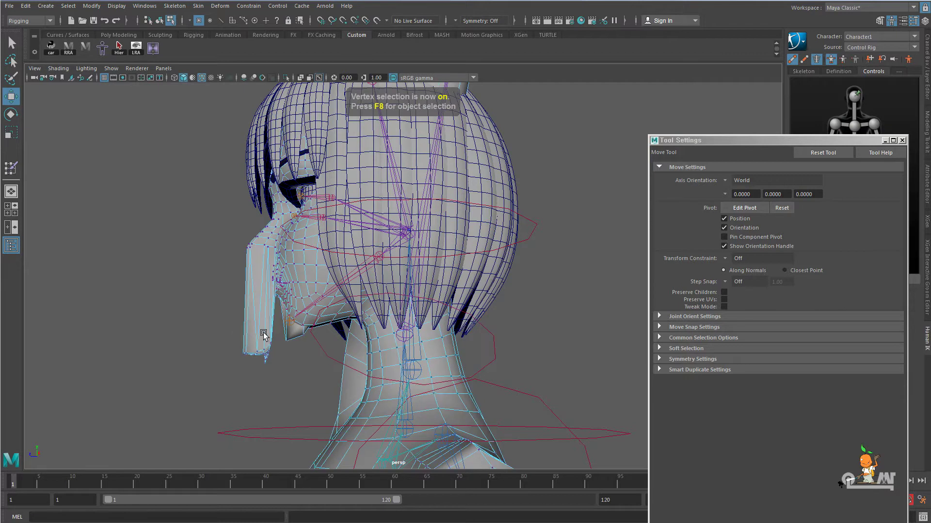
{"action": "left_click_drag", "start_coordinate": [222, 316], "coordinate": [275, 381]}
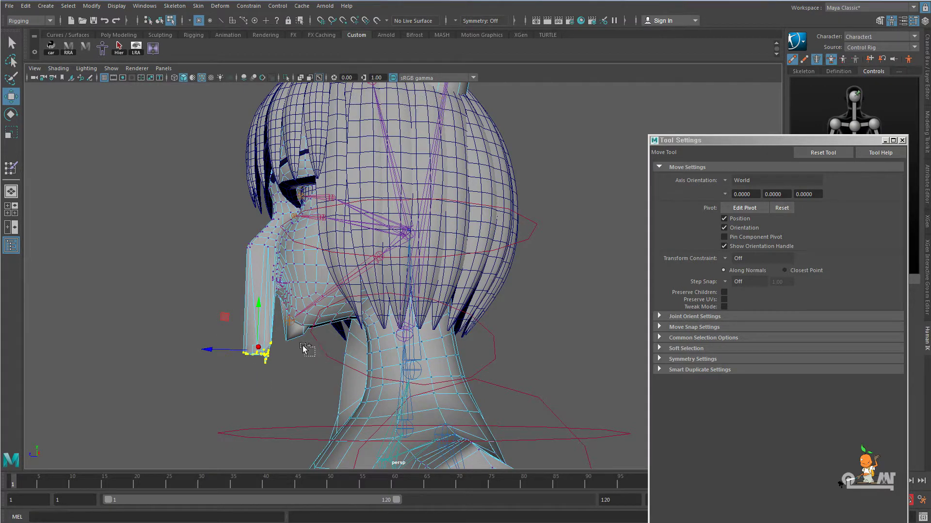
{"action": "left_click_drag", "start_coordinate": [297, 348], "coordinate": [361, 356], "text": "alt"}
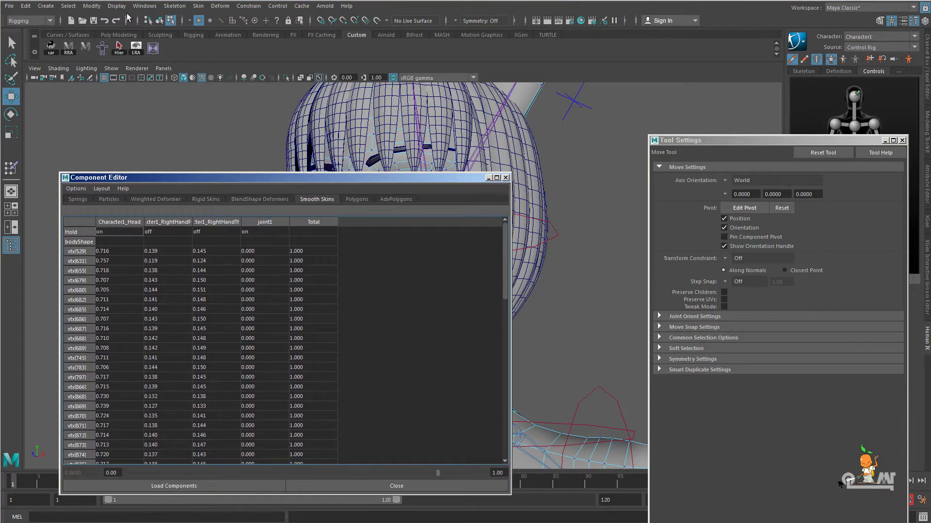
{"action": "left_click", "coordinate": [138, 6]}
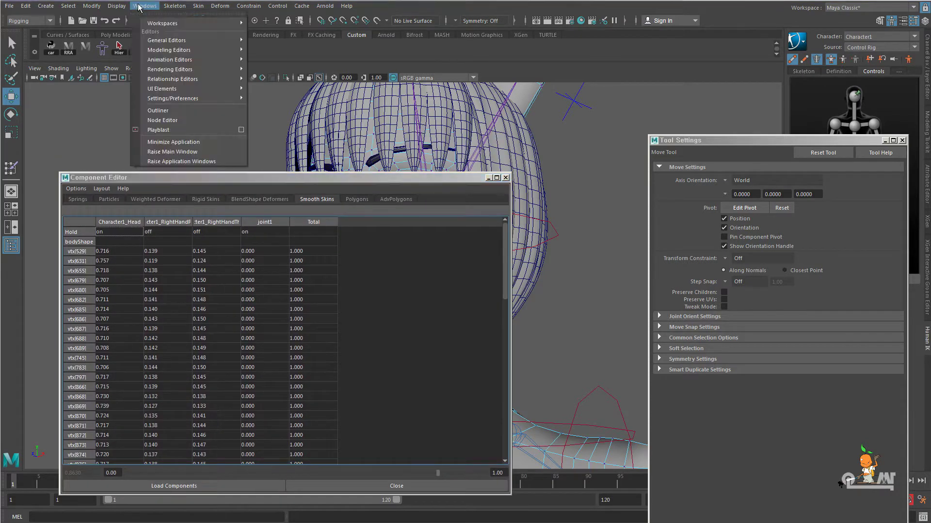
{"action": "mouse_move", "coordinate": [153, 43]}
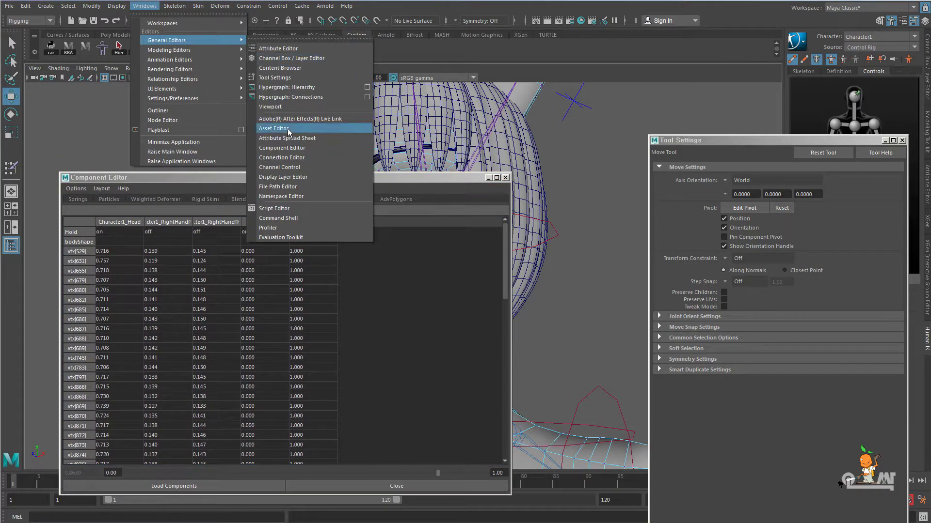
{"action": "left_click", "coordinate": [387, 179]}
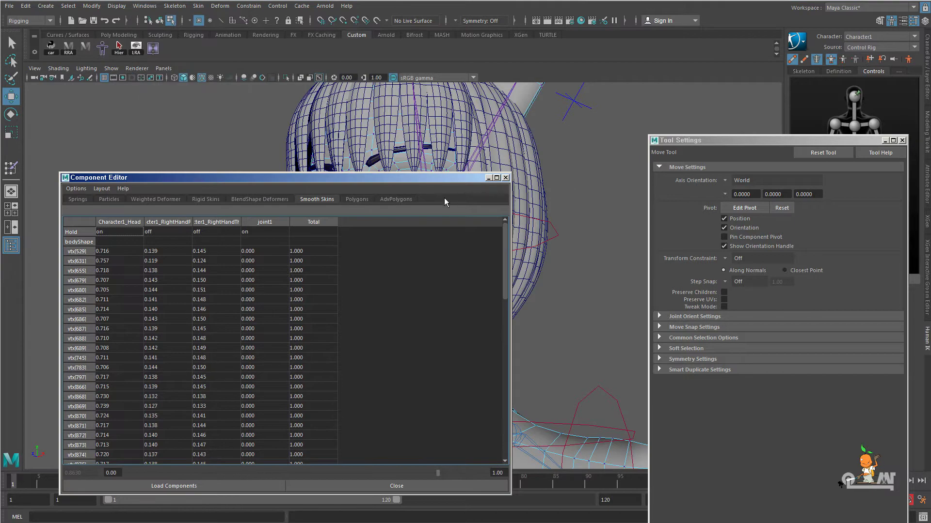
Place the Component Editor clear of the nose, make it taller, and widen the RightHandPinky4 and RightHandThumb4 columns to show their full names
{"action": "left_click_drag", "start_coordinate": [412, 179], "coordinate": [764, 71]}
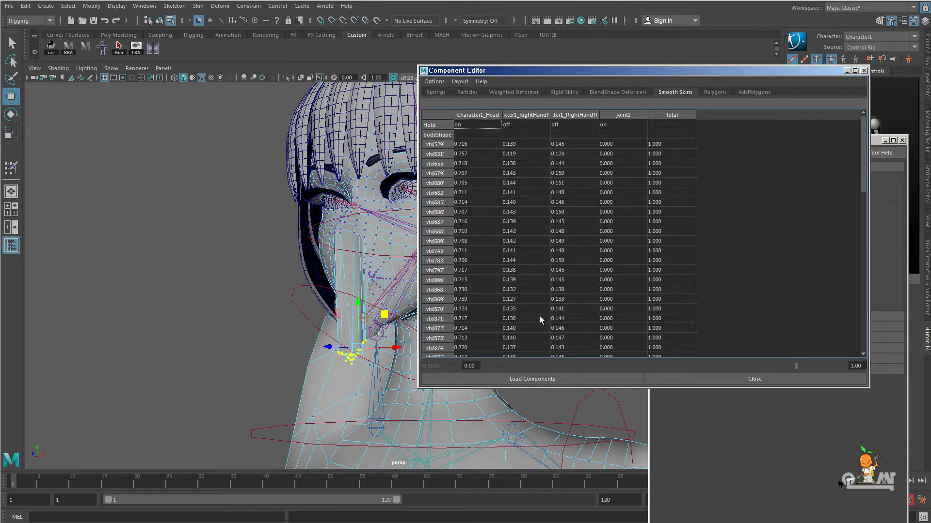
{"action": "left_click_drag", "start_coordinate": [565, 389], "coordinate": [567, 453]}
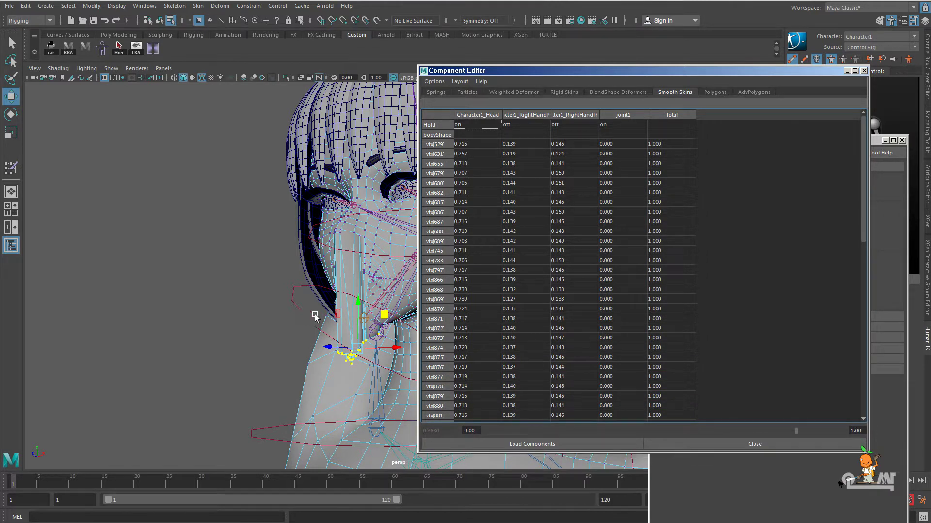
{"action": "left_click_drag", "start_coordinate": [301, 290], "coordinate": [291, 290], "text": "alt"}
{"action": "middle_click_drag", "start_coordinate": [291, 290], "coordinate": [153, 300], "text": "alt"}
{"action": "right_click_drag", "start_coordinate": [154, 301], "coordinate": [269, 319], "text": "alt"}
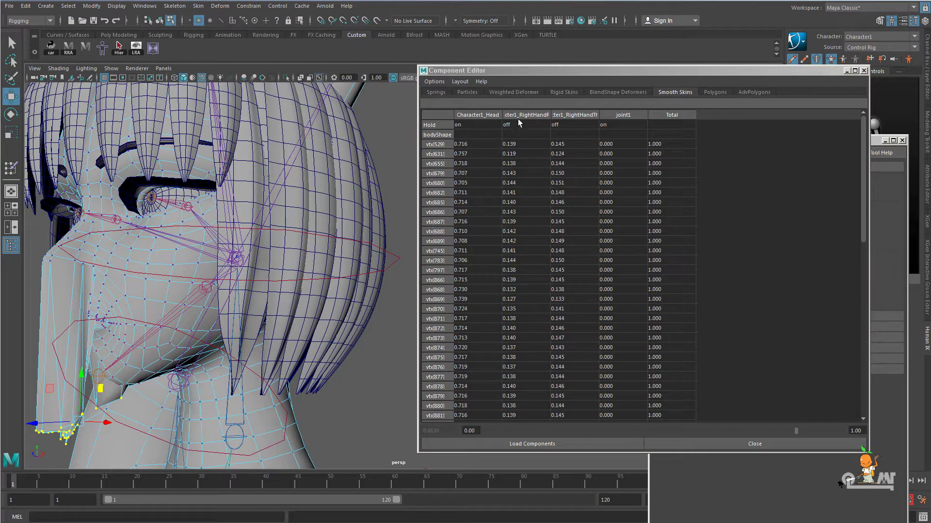
{"action": "left_click_drag", "start_coordinate": [550, 120], "coordinate": [589, 118]}
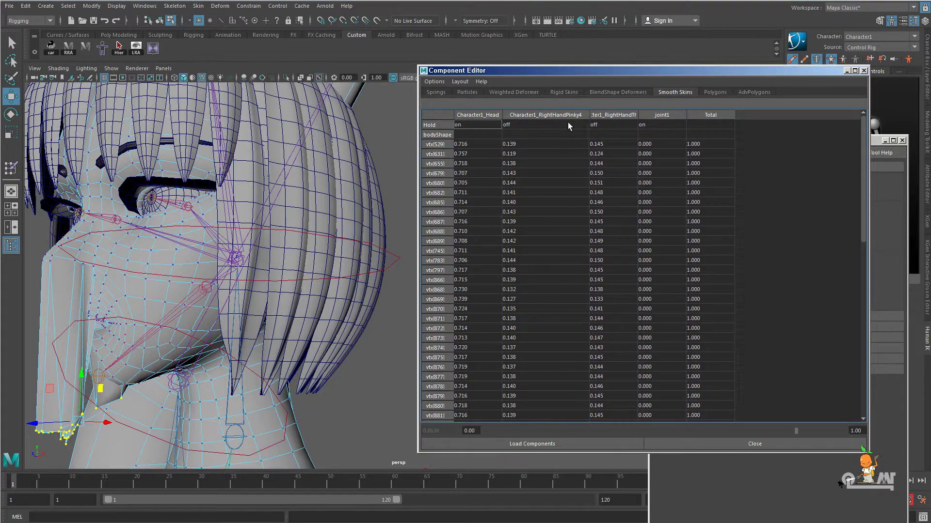
{"action": "left_click_drag", "start_coordinate": [645, 115], "coordinate": [719, 120]}
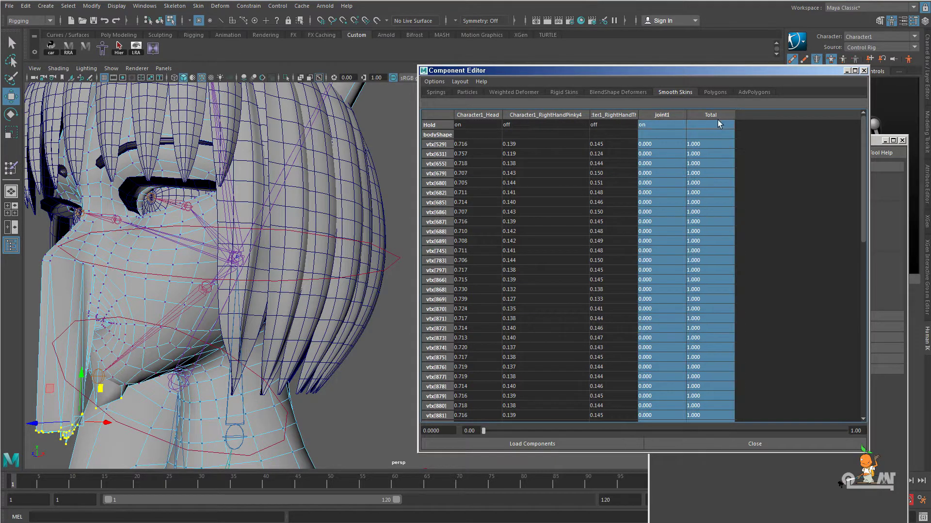
{"action": "left_click_drag", "start_coordinate": [638, 112], "coordinate": [713, 116]}
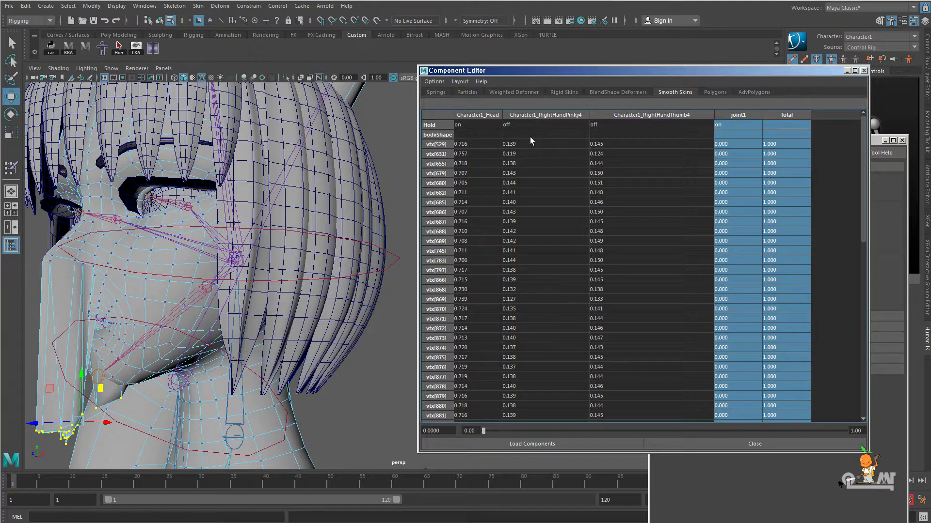
Set the RightHandPinky4 and RightHandThumb4 weights of all listed nose vertices to 0, and widen the hand-joint columns to show their full names
{"action": "left_click_drag", "start_coordinate": [531, 143], "coordinate": [617, 420]}
{"action": "left_click_drag", "start_coordinate": [615, 385], "coordinate": [607, 428]}
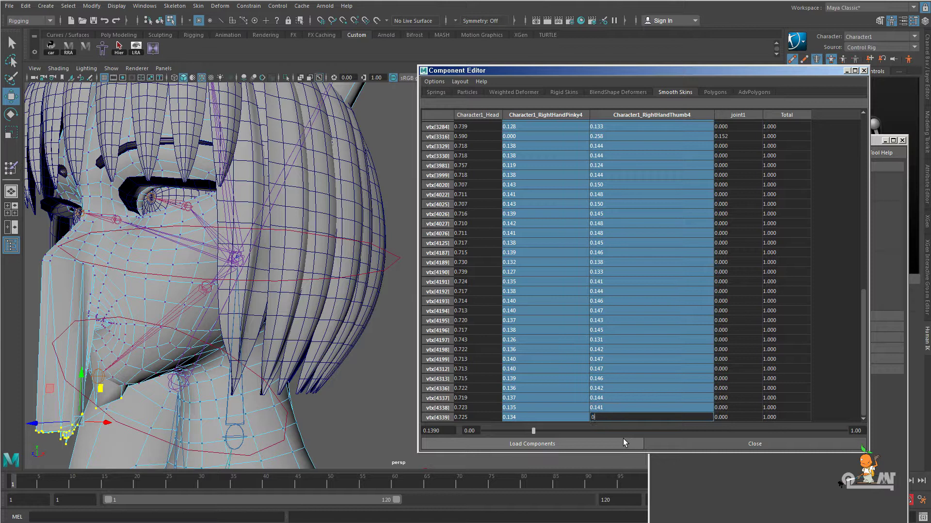
{"action": "type", "text": "0"}
{"action": "key", "text": "Return"}
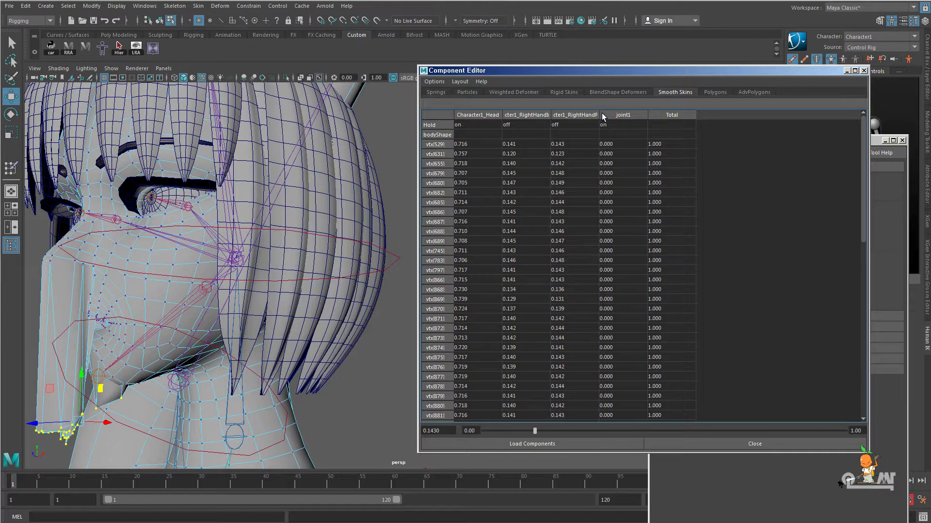
{"action": "left_click_drag", "start_coordinate": [605, 115], "coordinate": [653, 116]}
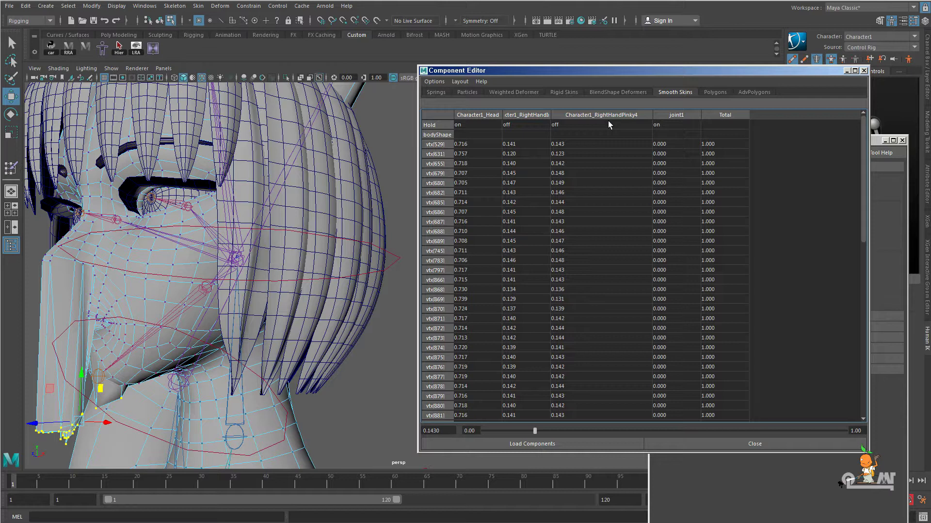
{"action": "left_click_drag", "start_coordinate": [551, 115], "coordinate": [603, 118]}
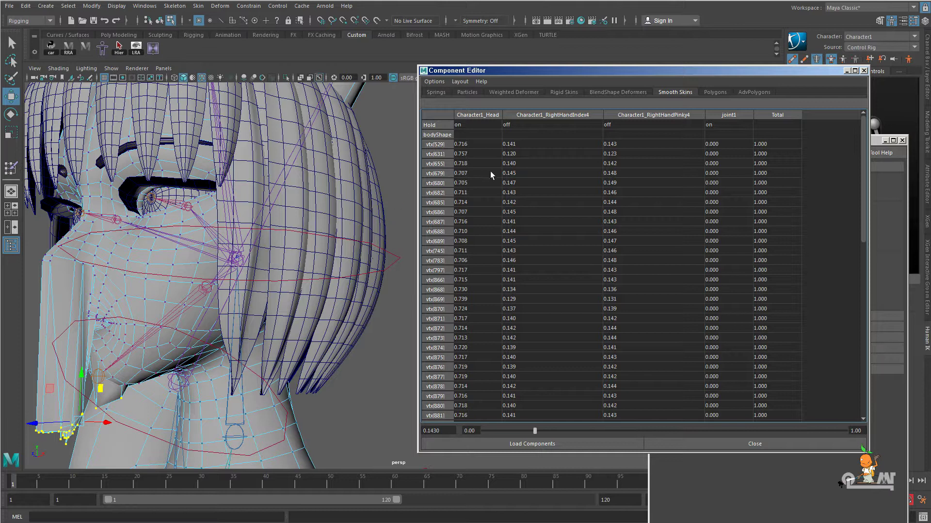
Set the Character1_Head weight of all the listed nose vertices to 1
{"action": "left_click", "coordinate": [470, 144]}
{"action": "left_click_drag", "start_coordinate": [866, 231], "coordinate": [874, 409]}
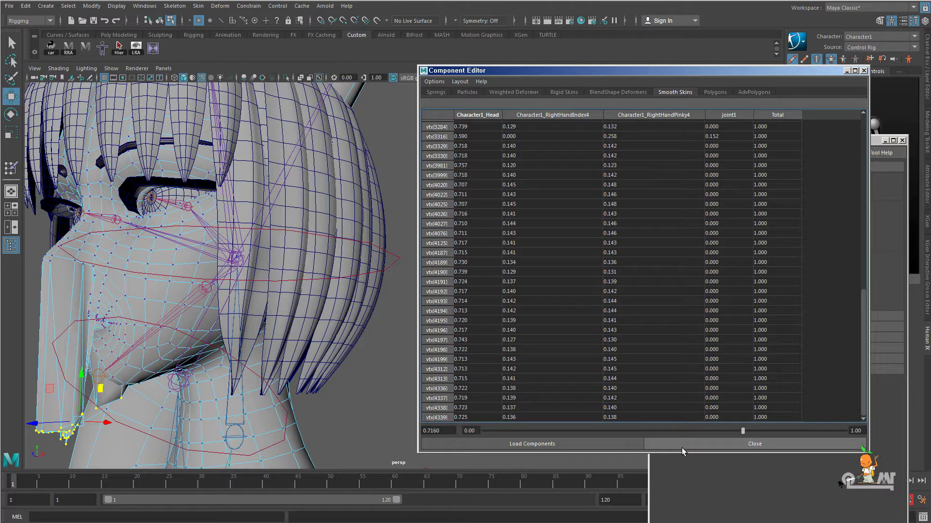
{"action": "left_click", "coordinate": [478, 418], "text": "shift"}
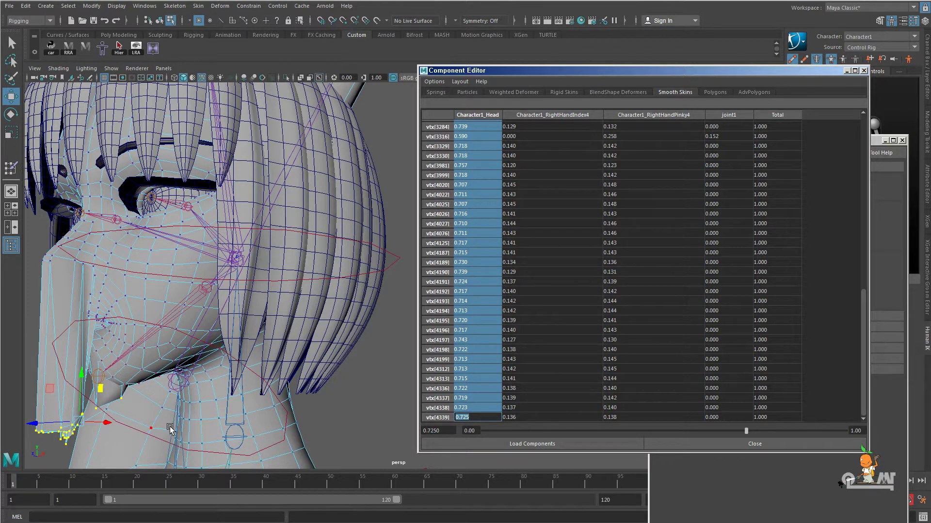
{"action": "key", "text": "ctrl+z"}
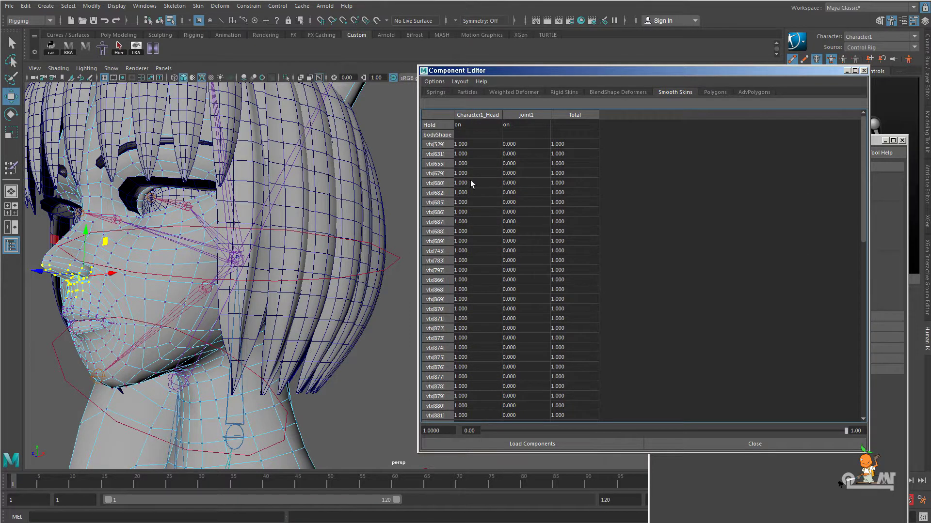
Check the nose from the front and set the joint1 weight of vtx[3316] to 0
{"action": "left_click_drag", "start_coordinate": [131, 309], "coordinate": [220, 325], "text": "alt"}
{"action": "mouse_move", "coordinate": [254, 292]}
{"action": "left_mouse_down", "text": "alt"}
{"action": "mouse_move", "coordinate": [285, 284]}
{"action": "mouse_move", "coordinate": [267, 297]}
{"action": "left_mouse_up", "text": "alt"}
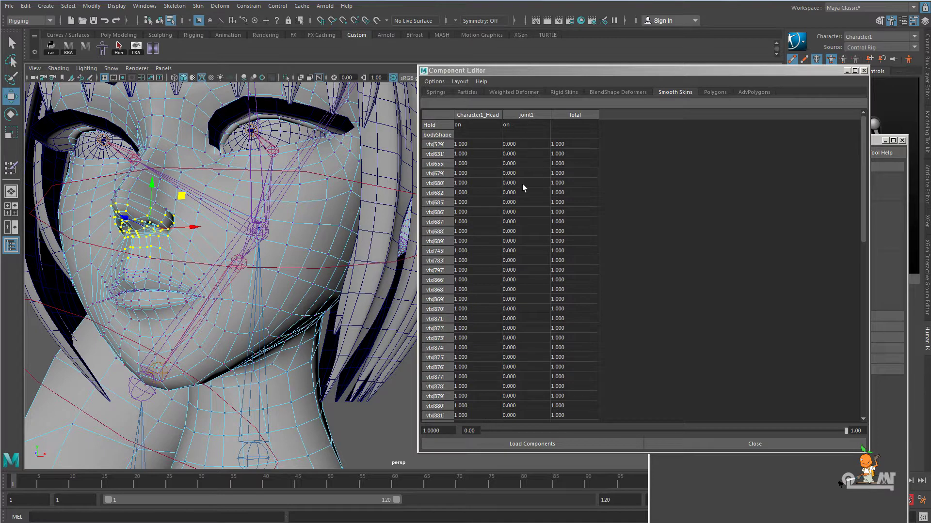
{"action": "mouse_move", "coordinate": [168, 310]}
{"action": "left_mouse_down", "text": "alt"}
{"action": "mouse_move", "coordinate": [144, 302]}
{"action": "mouse_move", "coordinate": [156, 302]}
{"action": "left_mouse_up", "text": "alt"}
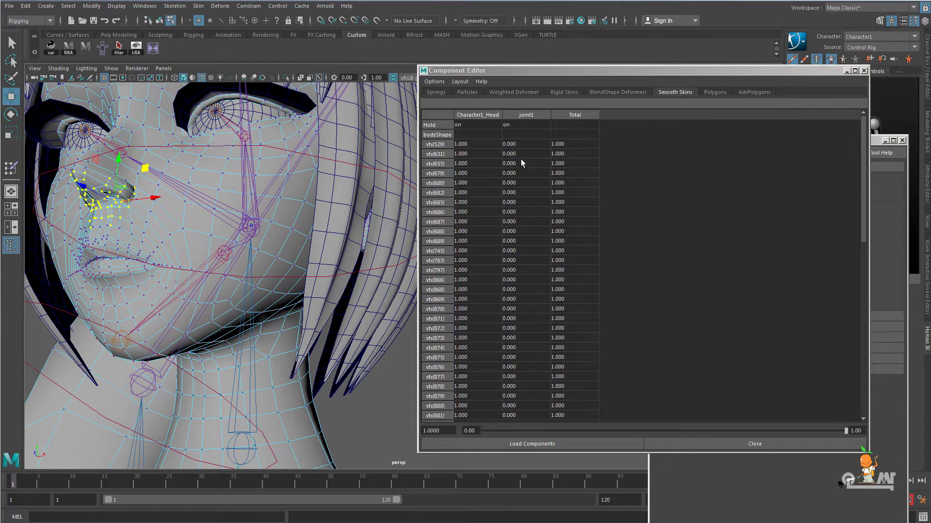
{"action": "scroll", "coordinate": [520, 160], "scroll_direction": "down", "scroll_amount": 5}
{"action": "scroll", "coordinate": [524, 237], "scroll_direction": "down", "scroll_amount": 1}
{"action": "left_click", "coordinate": [516, 367]}
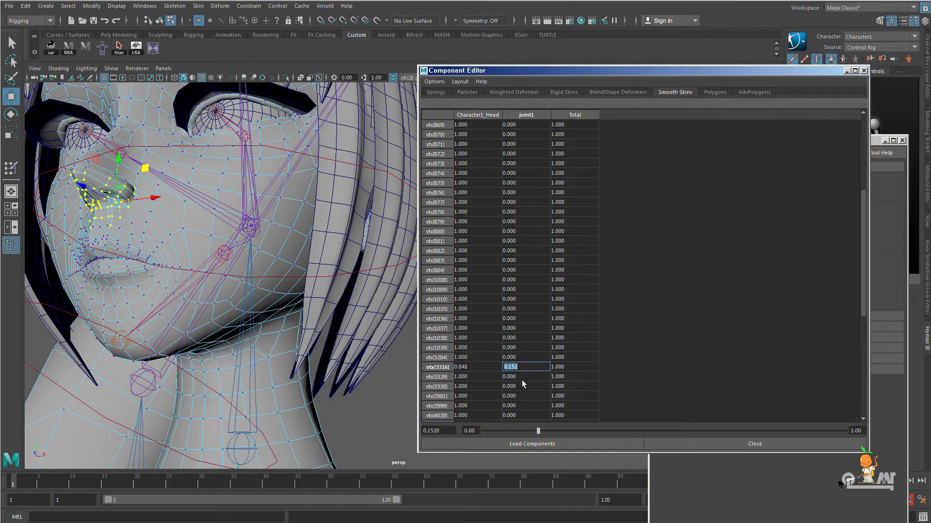
{"action": "type", "text": "0"}
{"action": "key", "text": "Return"}
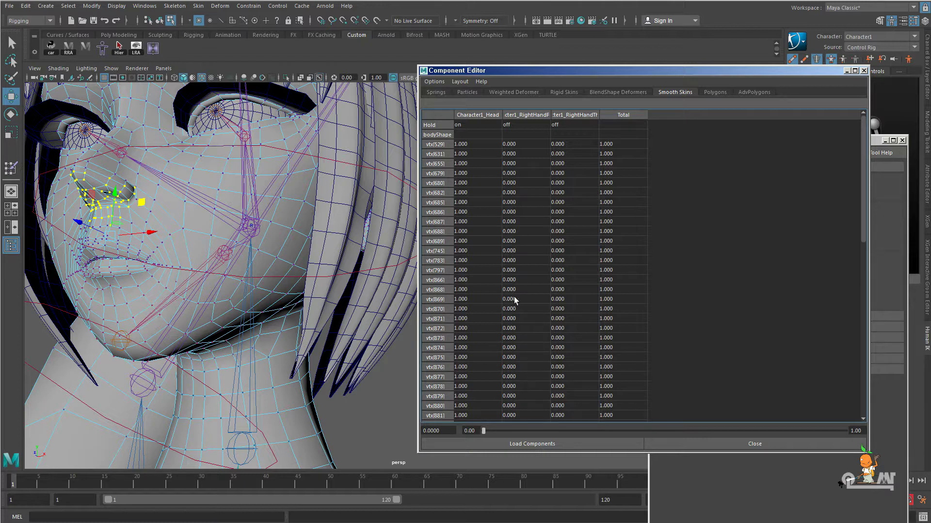
Set the Character1_Head weight of vtx[3316] to 1
{"action": "scroll", "coordinate": [548, 167], "scroll_direction": "down", "scroll_amount": 6}
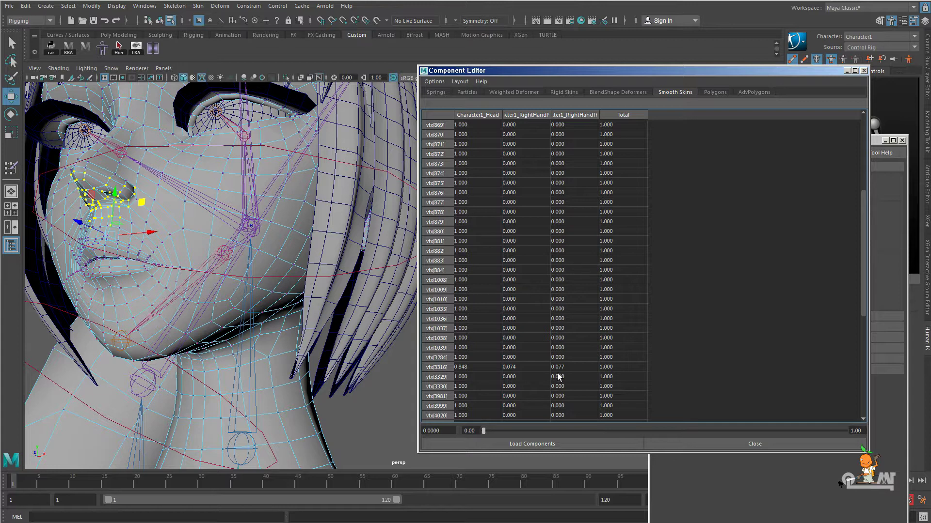
{"action": "left_click", "coordinate": [463, 368]}
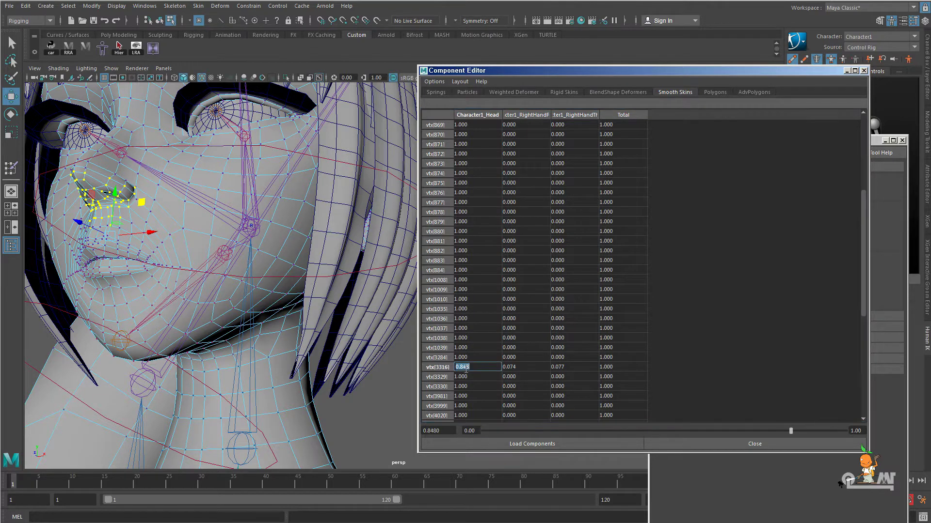
{"action": "mouse_move", "coordinate": [184, 299]}
{"action": "left_mouse_down", "text": "alt"}
{"action": "mouse_move", "coordinate": [228, 297]}
{"action": "mouse_move", "coordinate": [192, 298]}
{"action": "mouse_move", "coordinate": [199, 293]}
{"action": "left_mouse_up", "text": "alt"}
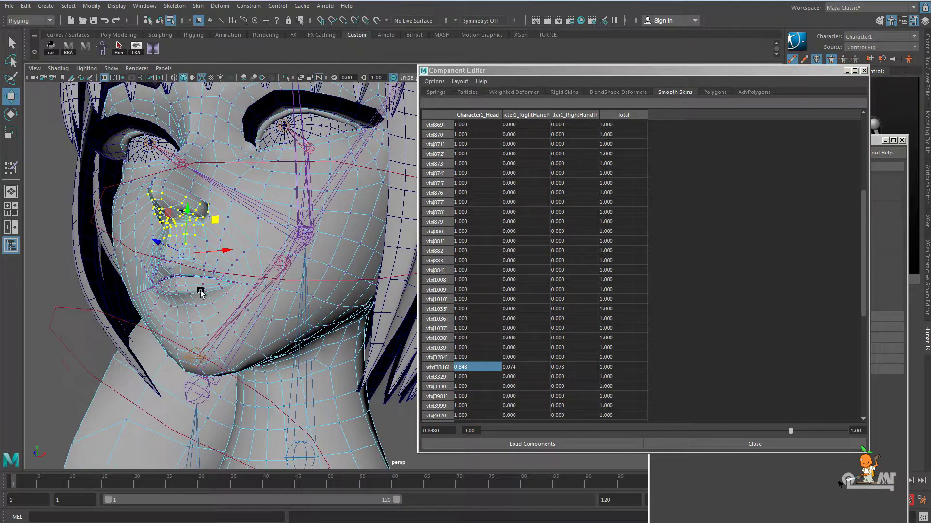
{"action": "key", "text": "1"}
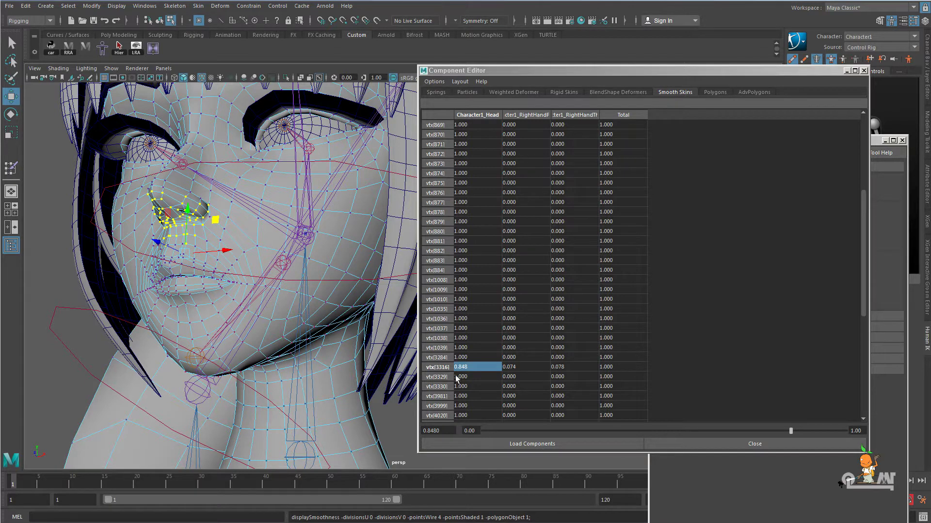
{"action": "double_click", "coordinate": [472, 361]}
{"action": "double_click", "coordinate": [469, 370]}
{"action": "type", "text": "1"}
{"action": "key", "text": "Return"}
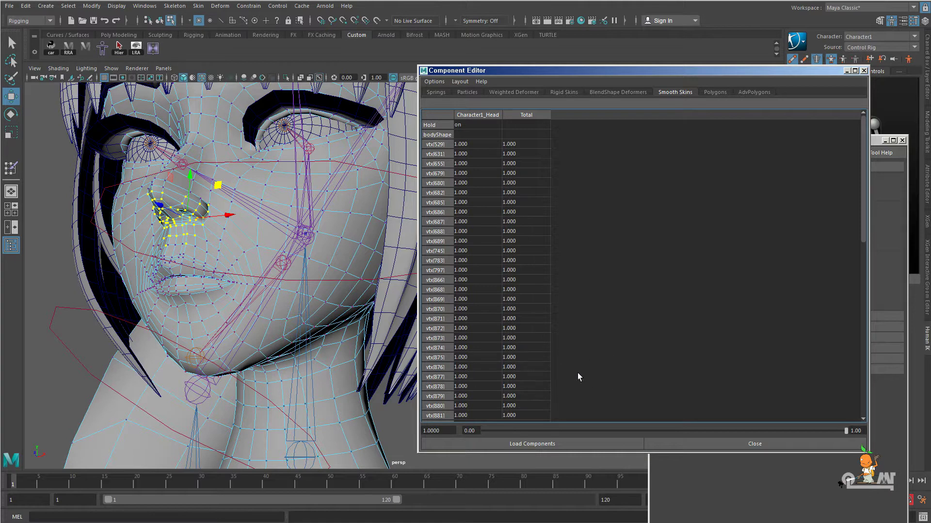
Review the weights of all listed nose vertices and the whole head, and close the Component Editor
{"action": "scroll", "coordinate": [595, 352], "scroll_direction": "down", "scroll_amount": 10}
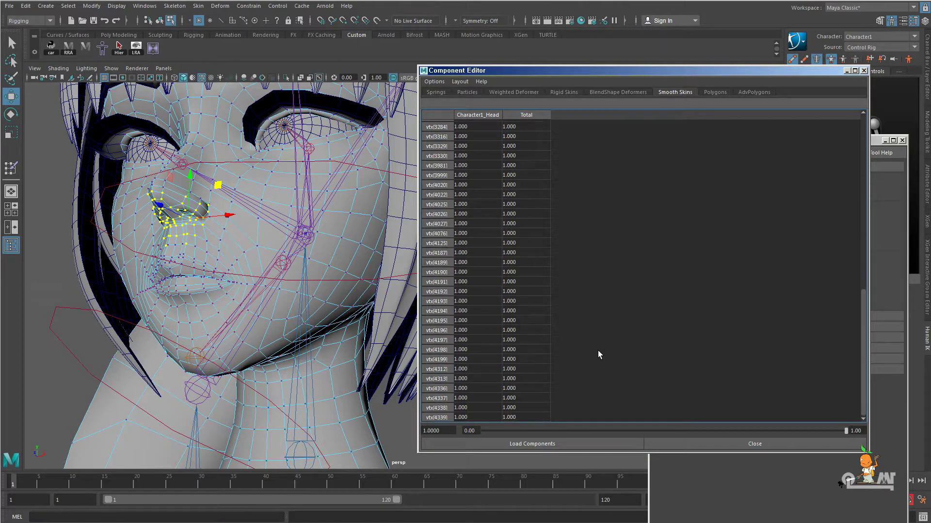
{"action": "scroll", "coordinate": [598, 350], "scroll_direction": "down", "scroll_amount": 3}
{"action": "right_click_drag", "start_coordinate": [207, 354], "coordinate": [54, 265], "text": "alt"}
{"action": "left_click_drag", "start_coordinate": [253, 260], "coordinate": [265, 242], "text": "alt"}
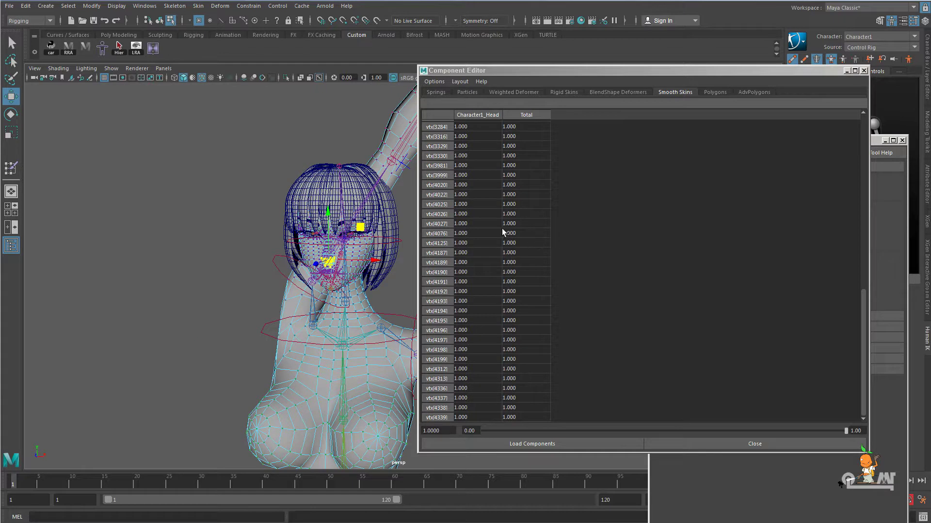
{"action": "left_click_drag", "start_coordinate": [865, 307], "coordinate": [856, 103]}
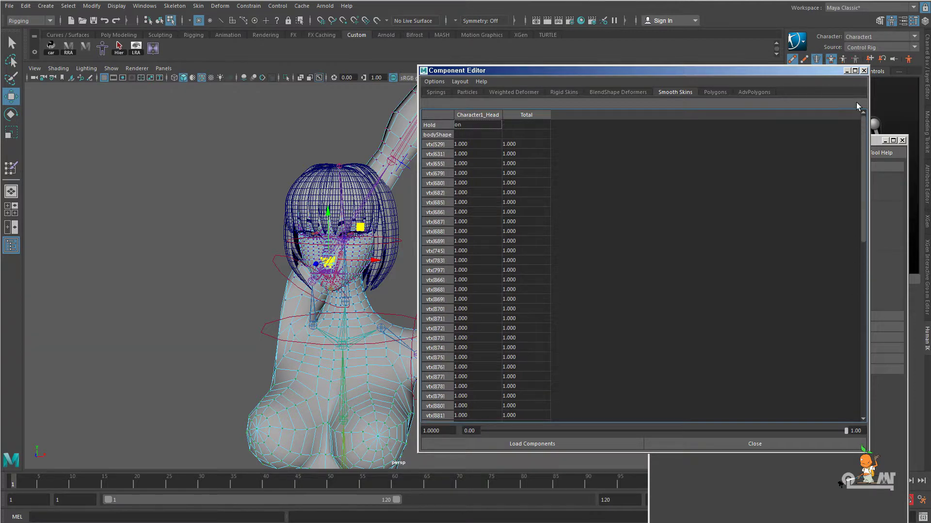
{"action": "left_click", "coordinate": [863, 71]}
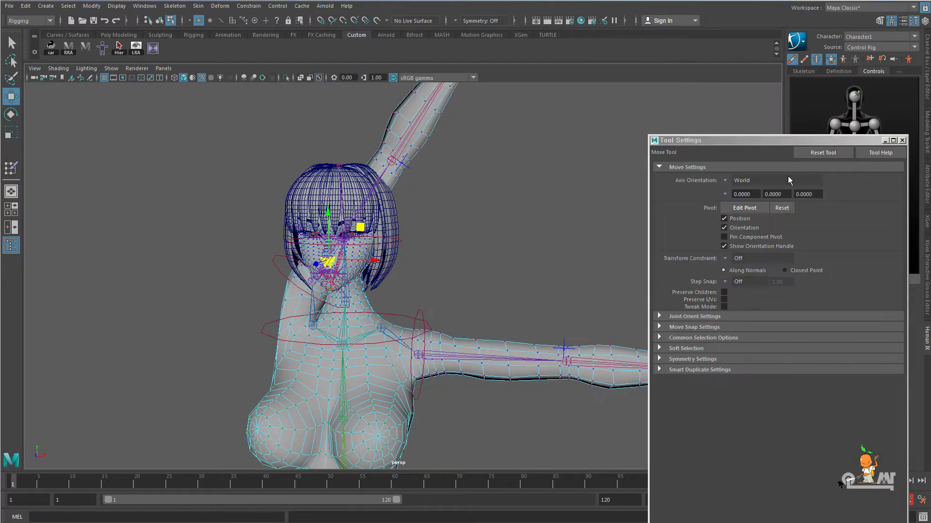
Switch back to object selection and return the character to its stance pose with both arms stretched out
{"action": "key", "text": "F8"}
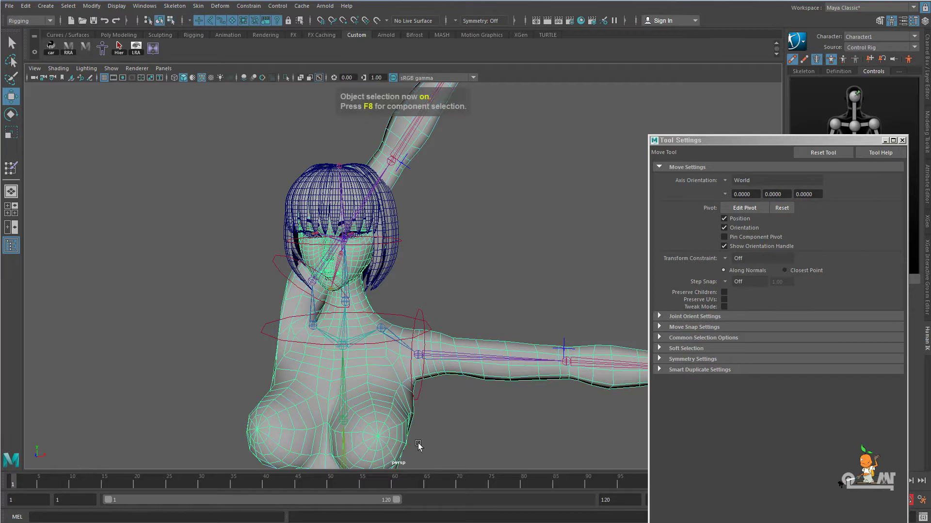
{"action": "left_click", "coordinate": [906, 59]}
{"action": "right_click_drag", "start_coordinate": [491, 309], "coordinate": [416, 305], "text": "alt"}
{"action": "middle_click_drag", "start_coordinate": [511, 297], "coordinate": [570, 259], "text": "alt"}
{"action": "right_click_drag", "start_coordinate": [484, 297], "coordinate": [528, 296], "text": "alt"}
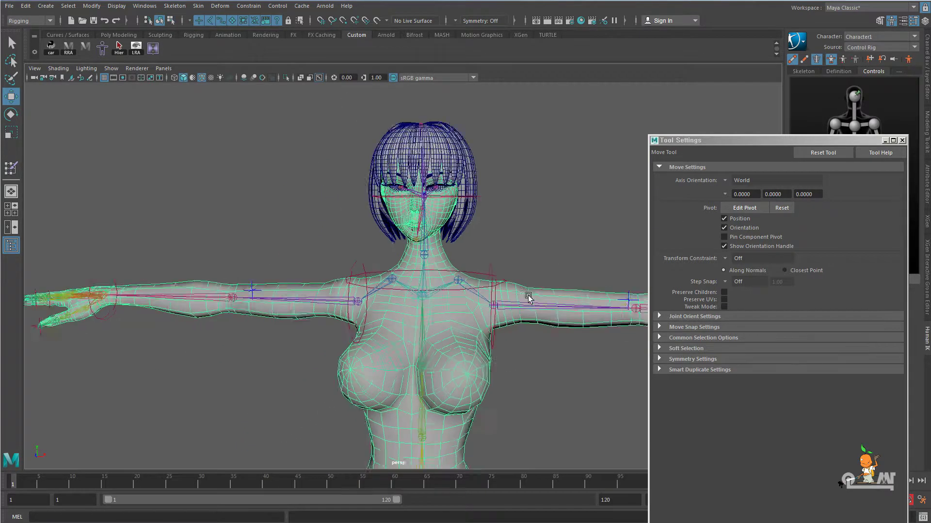
Select the character's left shoulder control, try moving it to test the skinning, and undo the trial
{"action": "left_click_drag", "start_coordinate": [316, 237], "coordinate": [410, 262]}
{"action": "left_click_drag", "start_coordinate": [496, 253], "coordinate": [542, 270]}
{"action": "key", "text": "ctrl+z"}
{"action": "scroll", "coordinate": [445, 304], "scroll_direction": "down", "scroll_amount": 1}
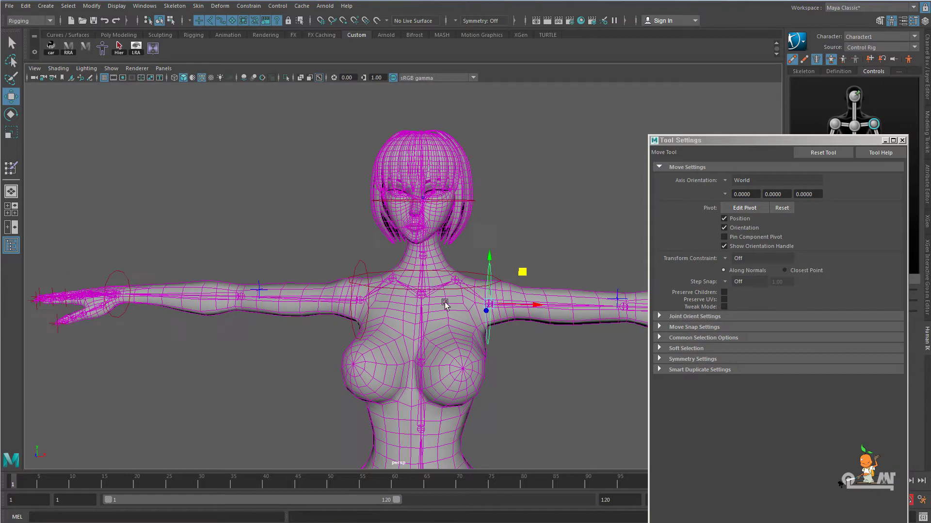
{"action": "scroll", "coordinate": [445, 305], "scroll_direction": "up", "scroll_amount": 3}
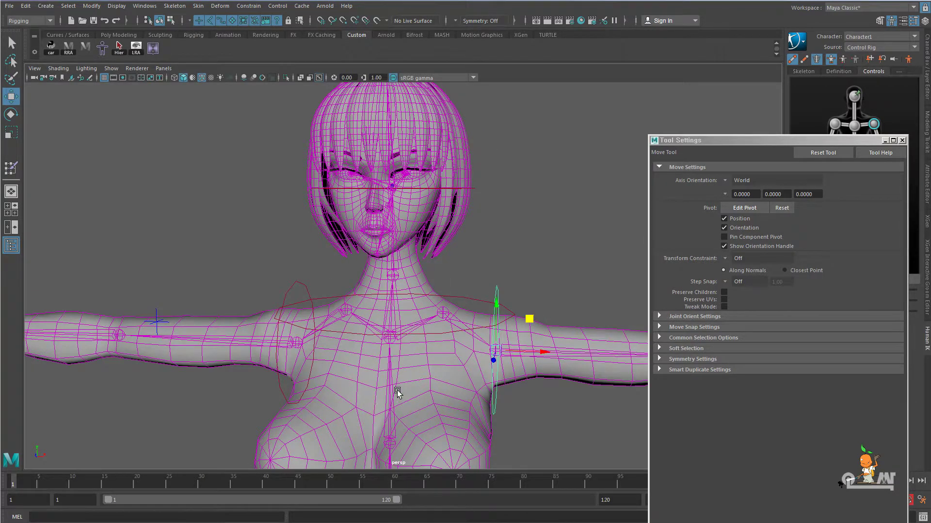
{"action": "scroll", "coordinate": [398, 390], "scroll_direction": "up", "scroll_amount": 1}
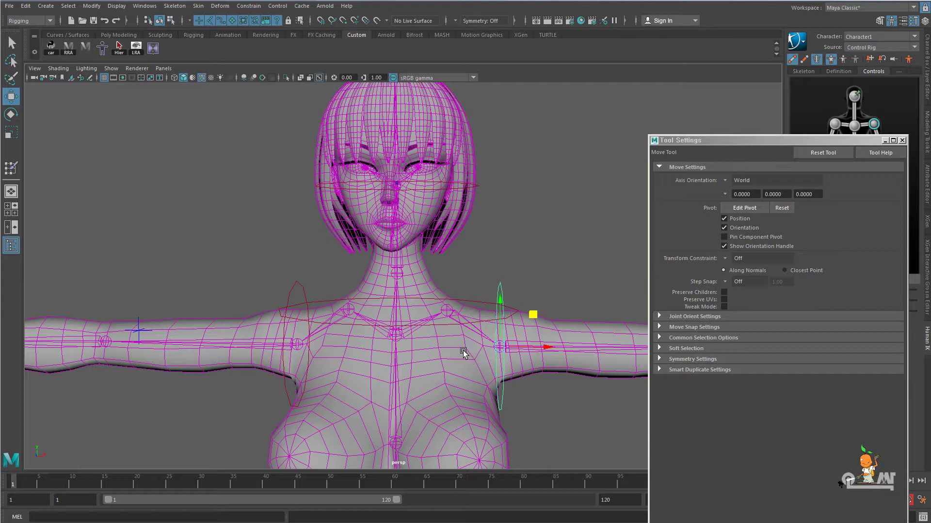
{"action": "left_click_drag", "start_coordinate": [448, 348], "coordinate": [528, 286], "text": "alt"}
{"action": "key", "text": "ctrl+z"}
Try pulling the left shoulder control upward to test the face and arm deformation, and undo the trial moves
{"action": "right_click_drag", "start_coordinate": [522, 289], "coordinate": [402, 298], "text": "alt"}
{"action": "left_click_drag", "start_coordinate": [401, 297], "coordinate": [421, 295], "text": "alt"}
{"action": "right_click_drag", "start_coordinate": [421, 295], "coordinate": [357, 306], "text": "alt"}
{"action": "middle_click_drag", "start_coordinate": [411, 300], "coordinate": [384, 270], "text": "alt"}
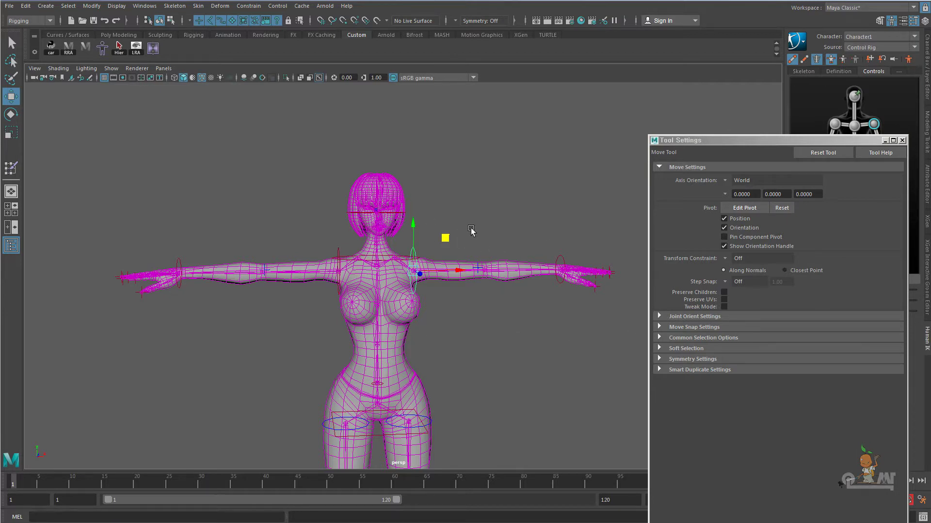
{"action": "scroll", "coordinate": [638, 330], "scroll_direction": "up", "scroll_amount": 3}
{"action": "left_click_drag", "start_coordinate": [448, 257], "coordinate": [438, 249], "text": "alt"}
{"action": "middle_click_drag", "start_coordinate": [449, 324], "coordinate": [453, 373], "text": "alt"}
{"action": "right_click_drag", "start_coordinate": [453, 373], "coordinate": [547, 386], "text": "alt"}
{"action": "left_click_drag", "start_coordinate": [456, 293], "coordinate": [447, 247]}
{"action": "key", "text": "ctrl+z"}
{"action": "key", "text": "ctrl+z"}
{"action": "key", "text": "ctrl+z"}
{"action": "key", "text": "ctrl+z"}
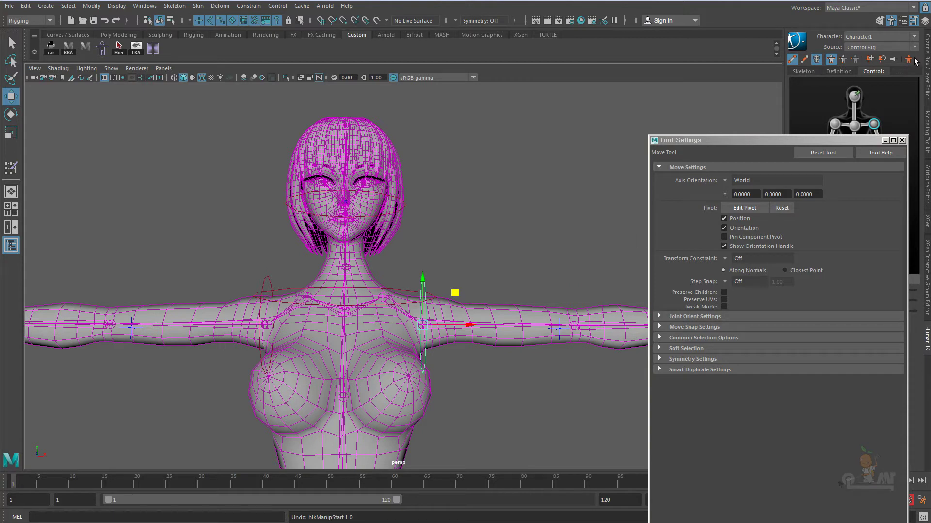
{"action": "left_click_drag", "start_coordinate": [477, 203], "coordinate": [412, 223], "text": "alt"}
{"action": "mouse_move", "coordinate": [314, 239]}
{"action": "left_mouse_down", "text": "alt"}
{"action": "mouse_move", "coordinate": [295, 235]}
{"action": "mouse_move", "coordinate": [369, 232]}
{"action": "mouse_move", "coordinate": [312, 252]}
{"action": "left_mouse_up", "text": "alt"}
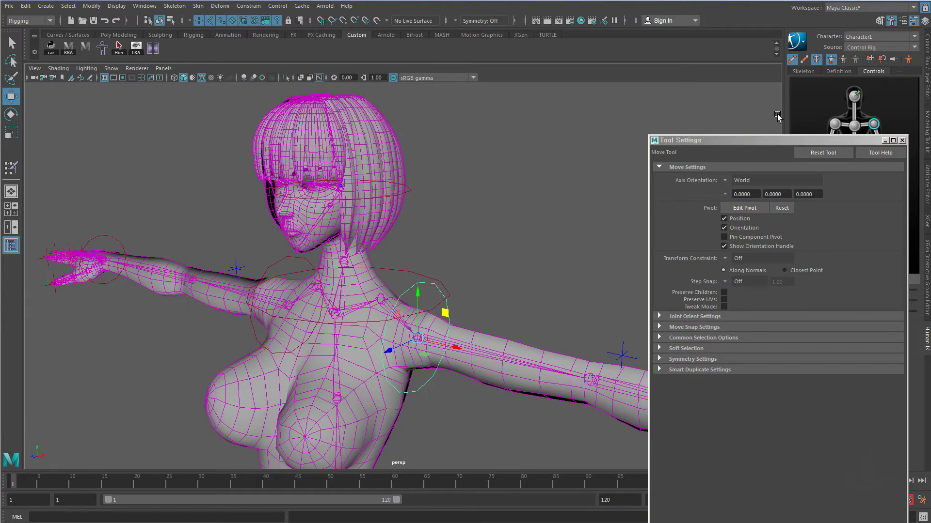